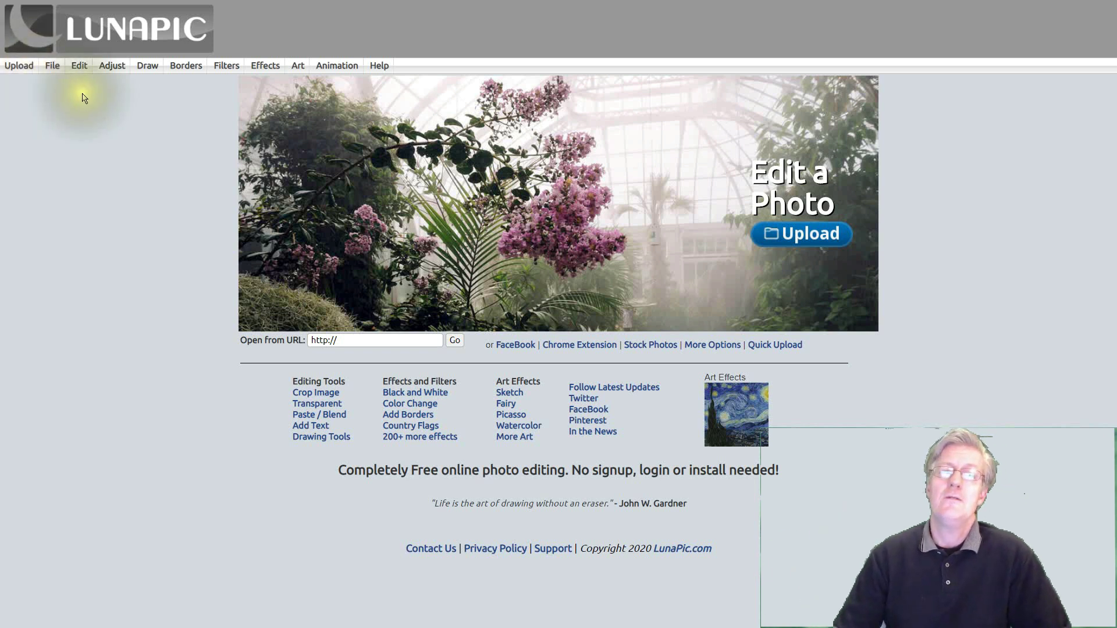
Upload the river landscape photo for editing using Quick Upload
{"action": "left_click", "coordinate": [10, 66]}
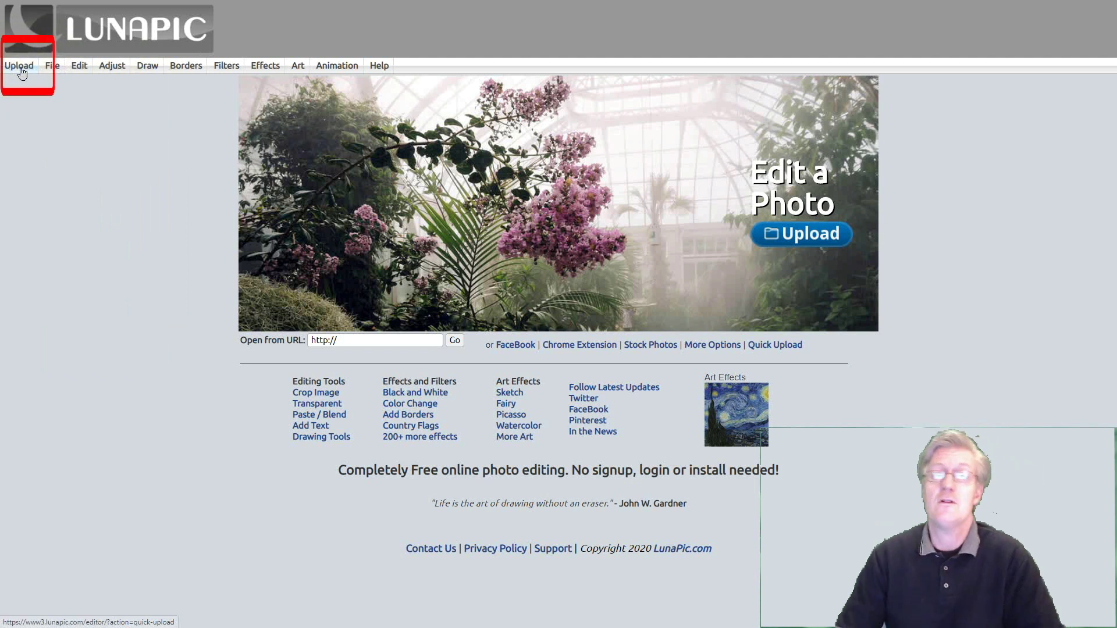
{"action": "left_click", "coordinate": [20, 69]}
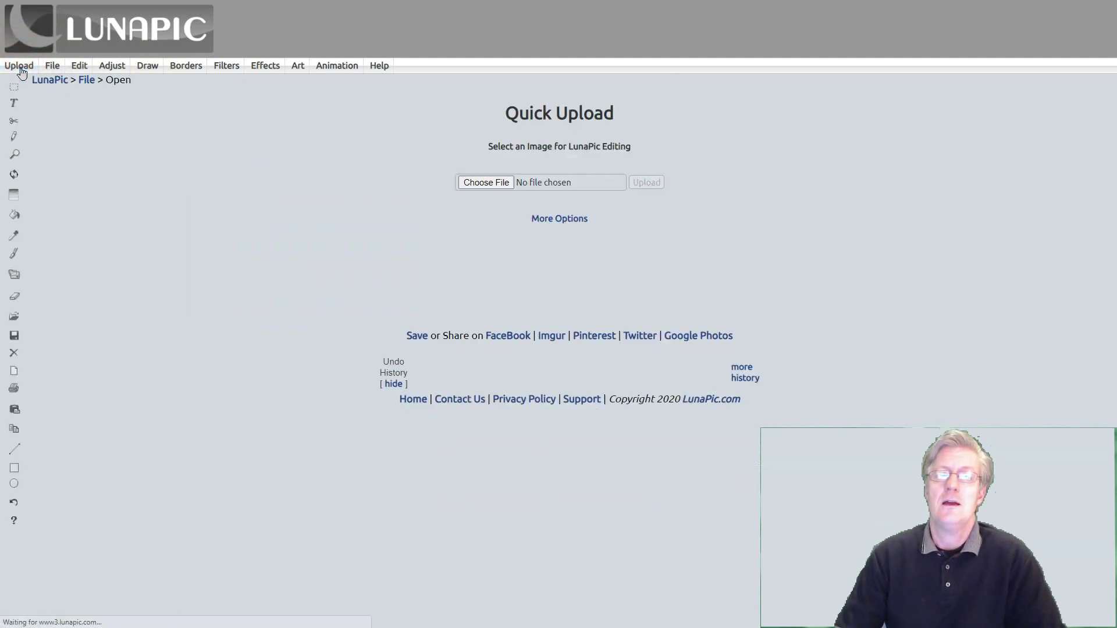
{"action": "left_click", "coordinate": [482, 184]}
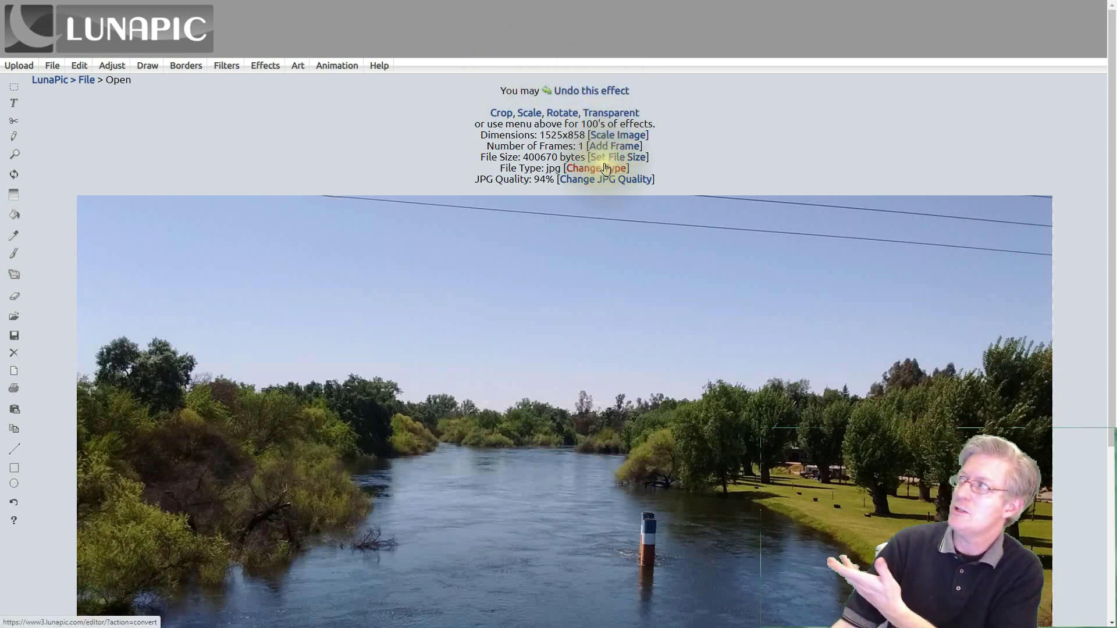
Crop the river photo to a rectangular selection that trims its outer edges
{"action": "left_click", "coordinate": [15, 89]}
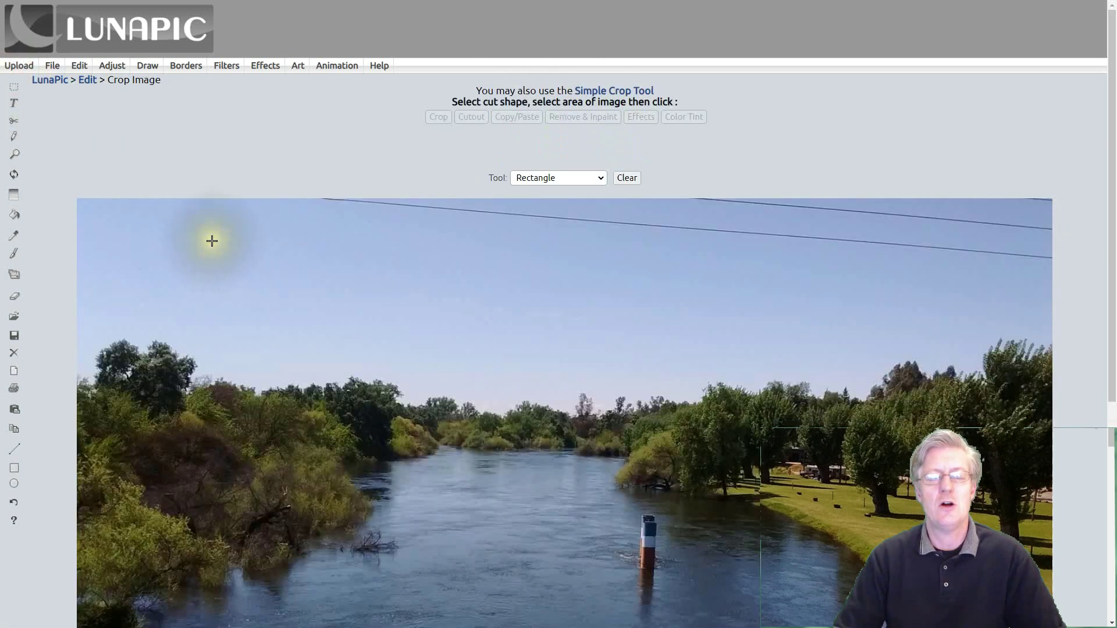
{"action": "left_click_drag", "start_coordinate": [211, 240], "coordinate": [1003, 608]}
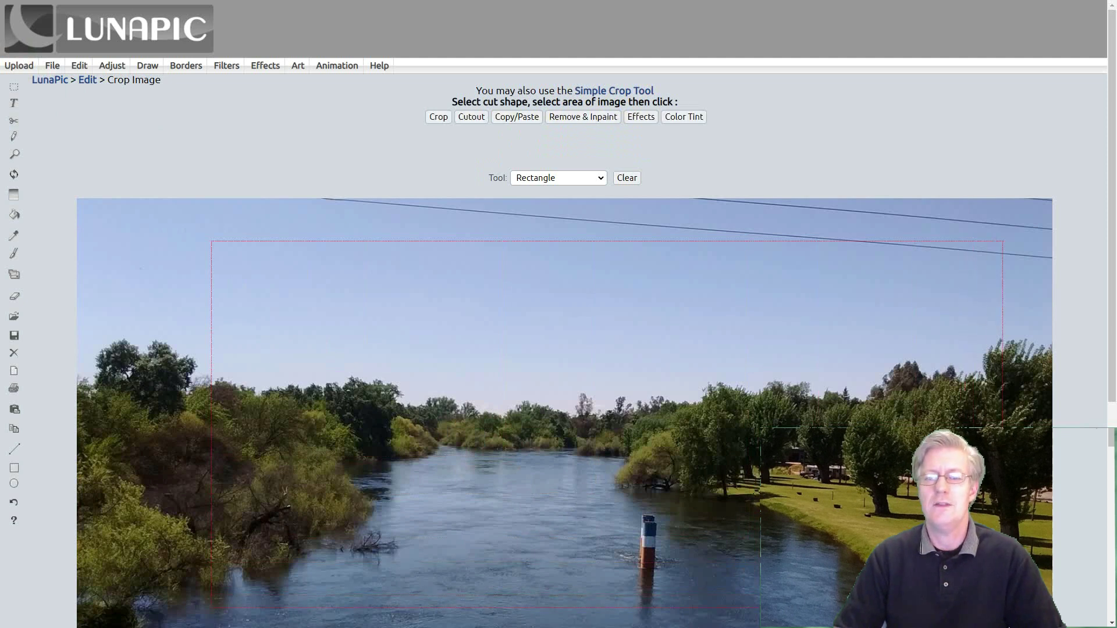
{"action": "left_click", "coordinate": [439, 116]}
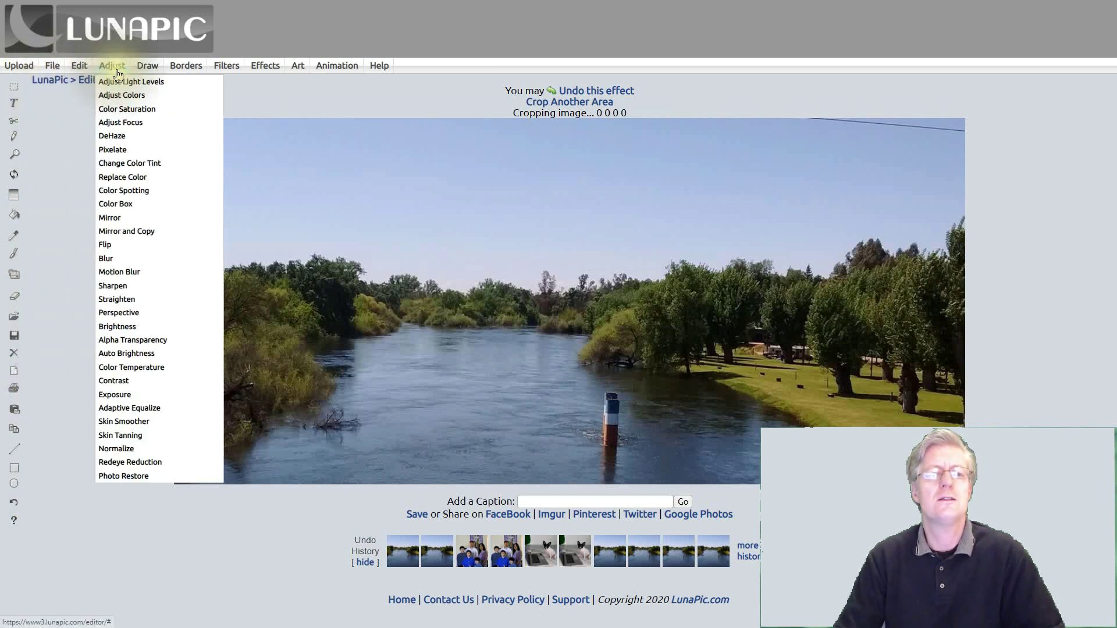
Apply the Tilt Shift effect to the cropped river photo
{"action": "mouse_move", "coordinate": [291, 76]}
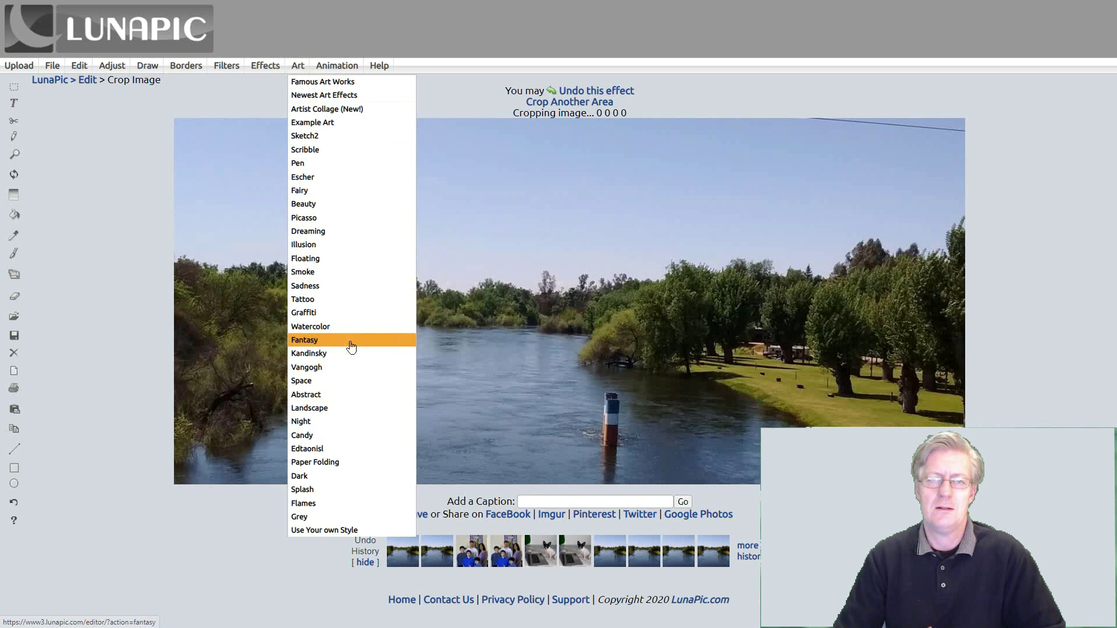
{"action": "left_click", "coordinate": [355, 322]}
{"action": "left_click", "coordinate": [266, 68]}
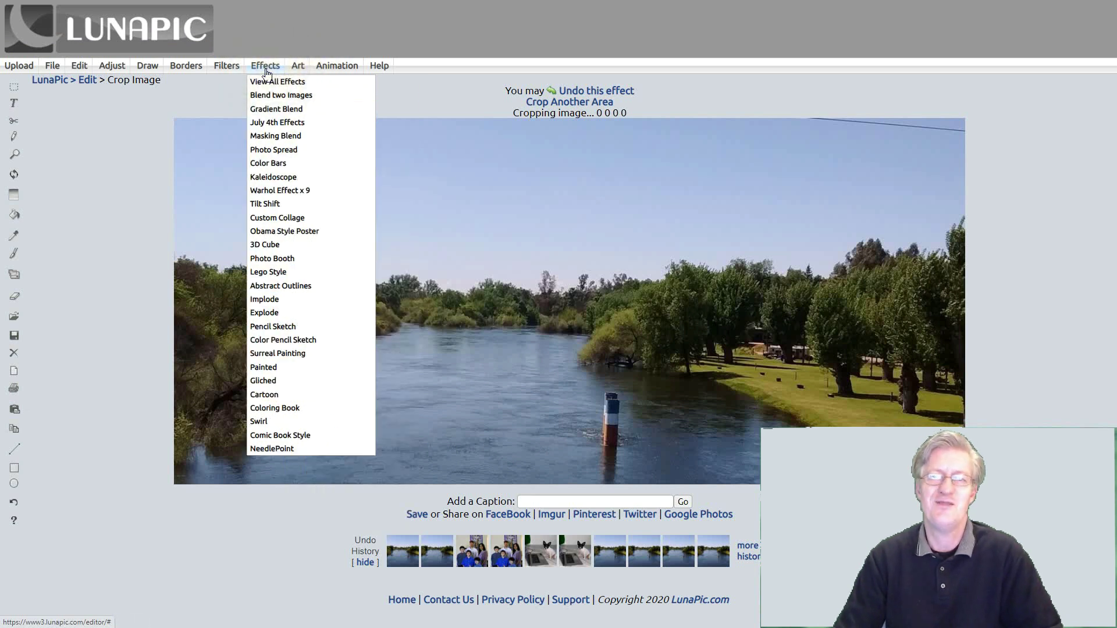
{"action": "left_click", "coordinate": [281, 206]}
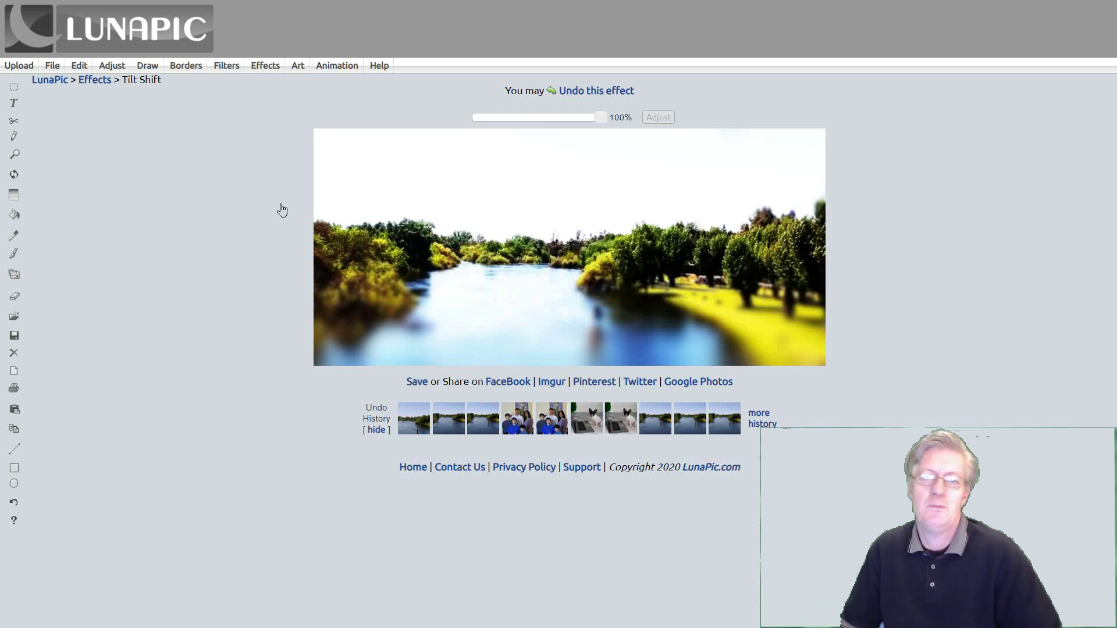
{"action": "left_click", "coordinate": [324, 222]}
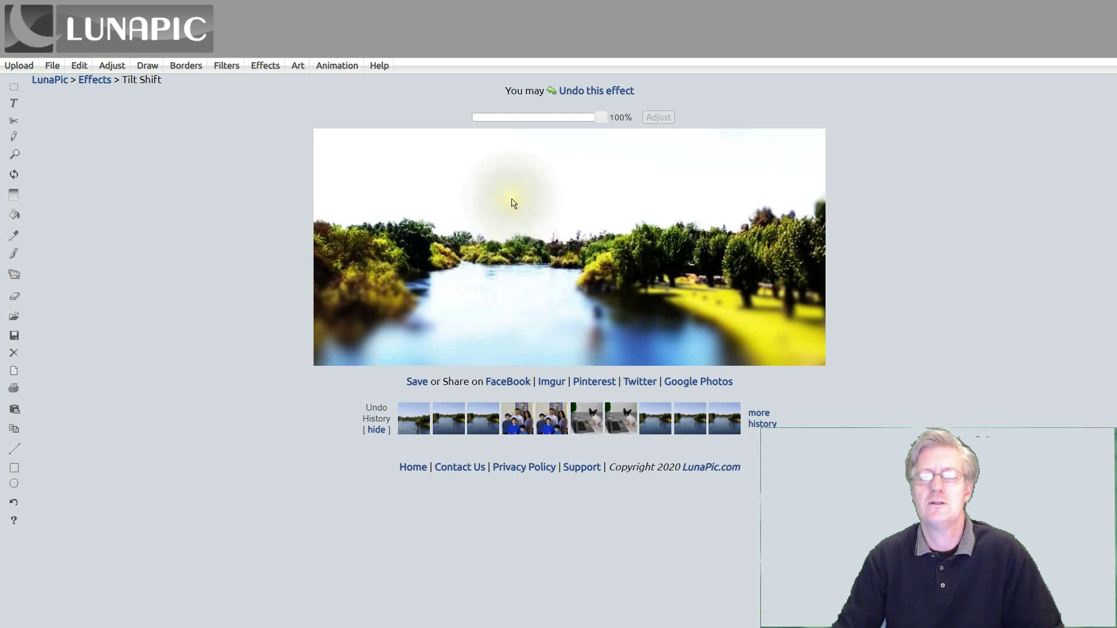
Bring up the option for saving the edited image, dismiss it, and undo the Tilt Shift effect
{"action": "right_click", "coordinate": [512, 202]}
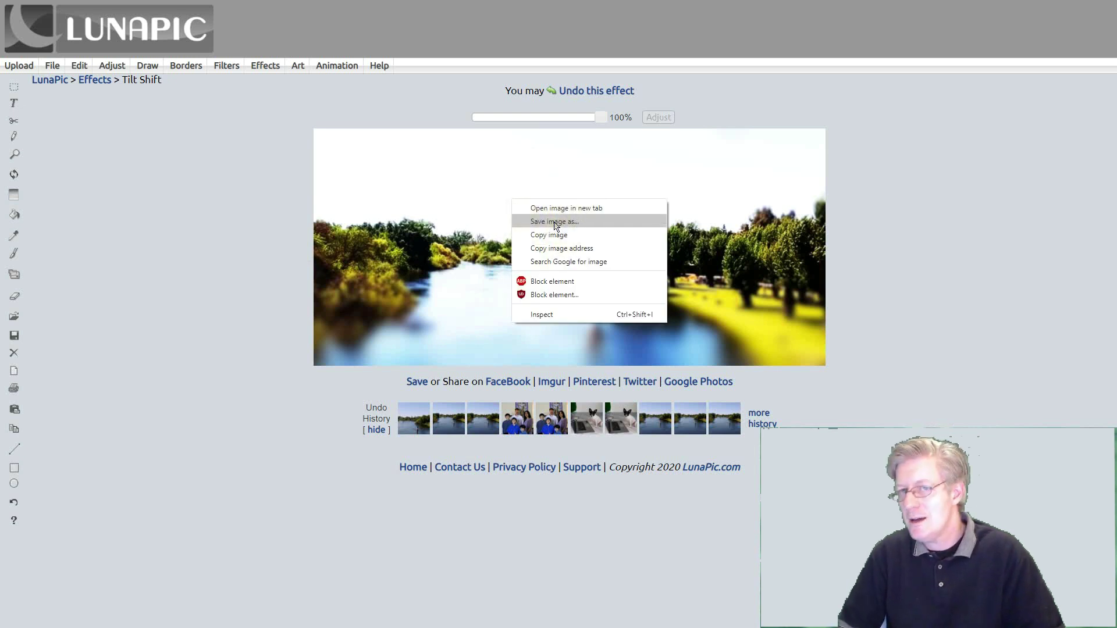
{"action": "left_click", "coordinate": [213, 166]}
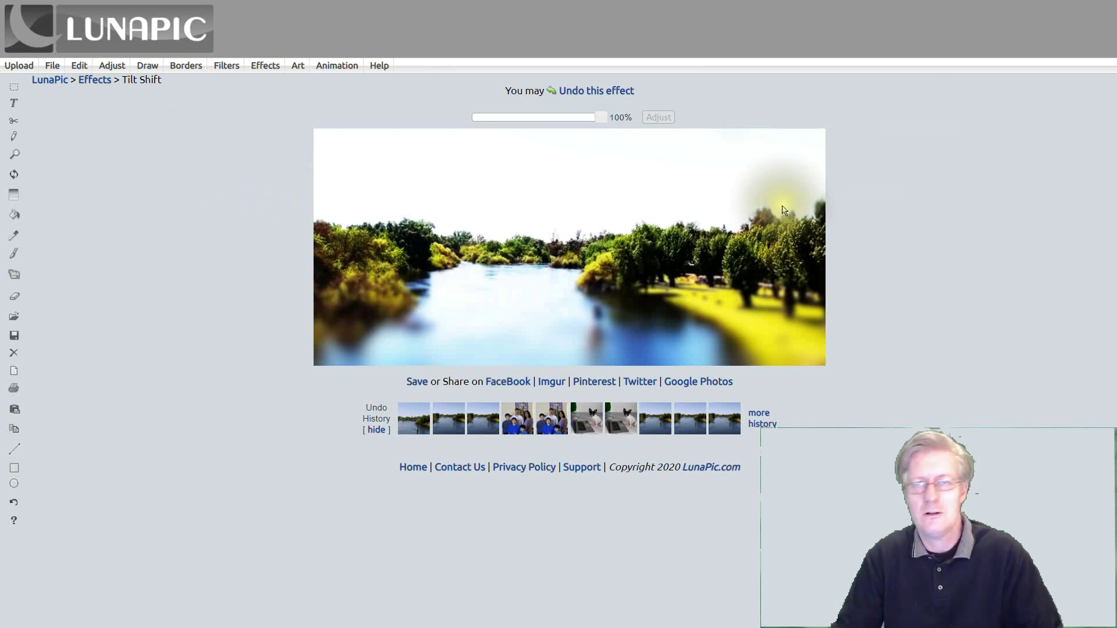
{"action": "left_click", "coordinate": [582, 164]}
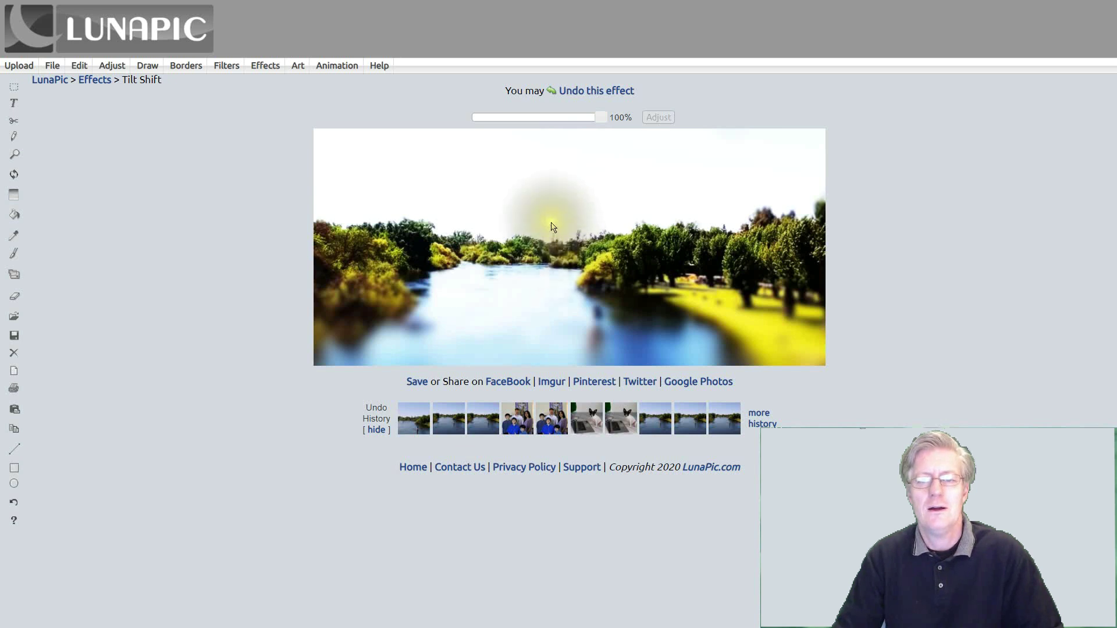
{"action": "left_click", "coordinate": [736, 208]}
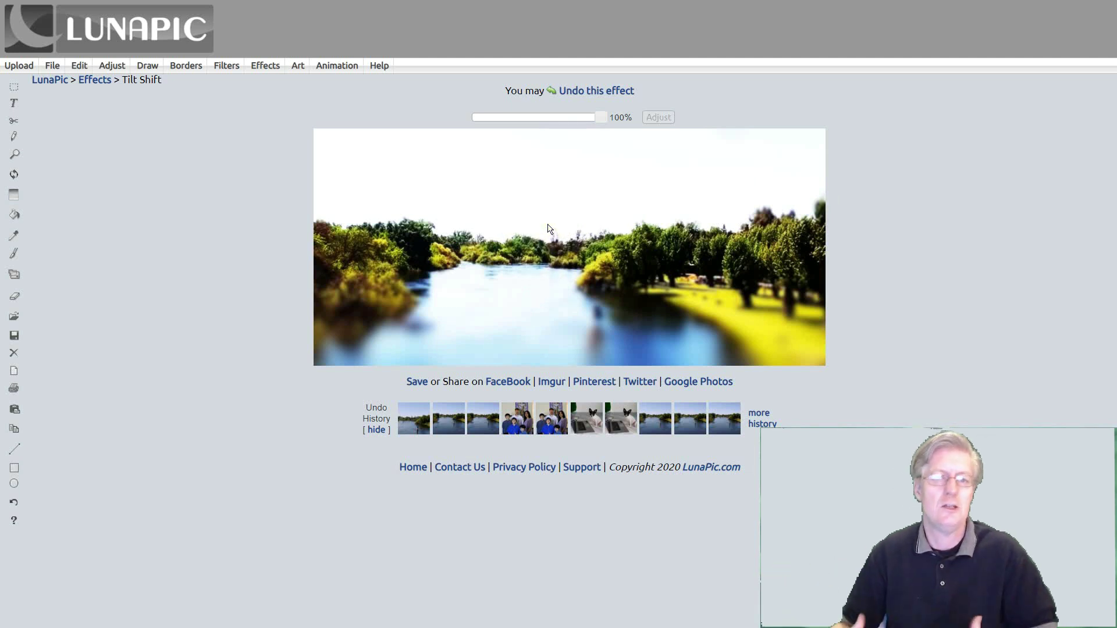
{"action": "left_click", "coordinate": [615, 96]}
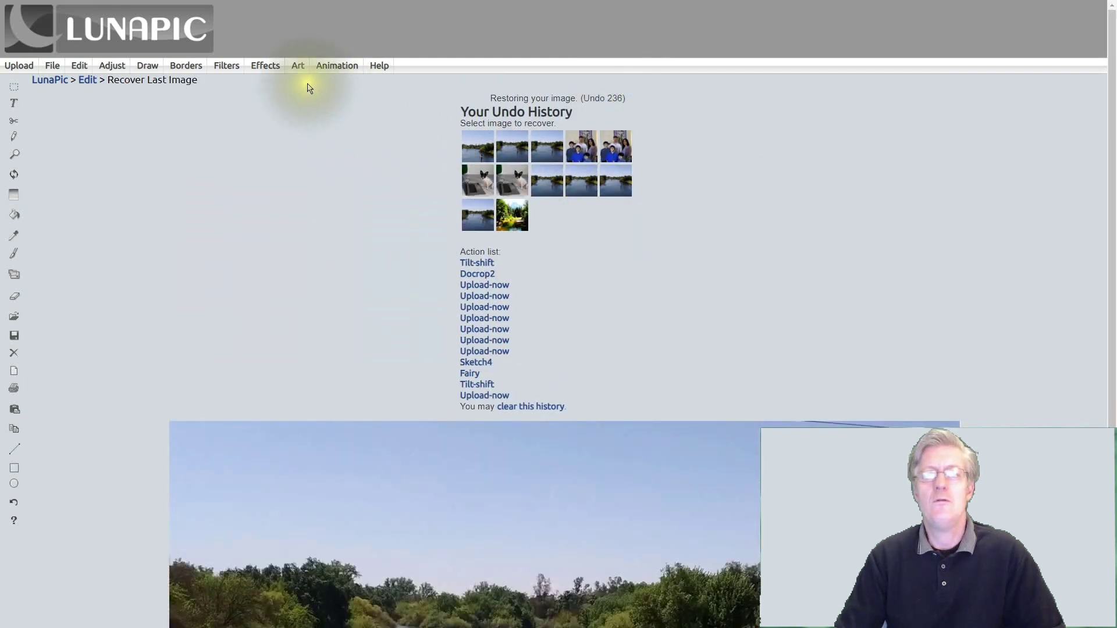
Apply the Fairy style from the Famous Art Works to the river photo, inspect the whole picture, and undo the effect
{"action": "mouse_move", "coordinate": [299, 77]}
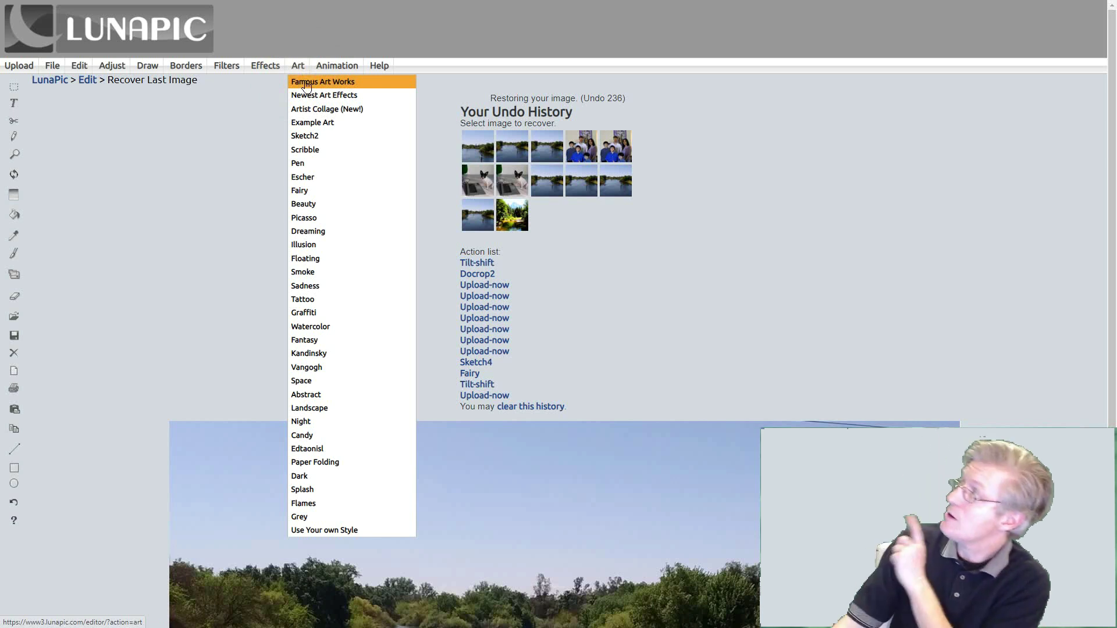
{"action": "left_click", "coordinate": [307, 87]}
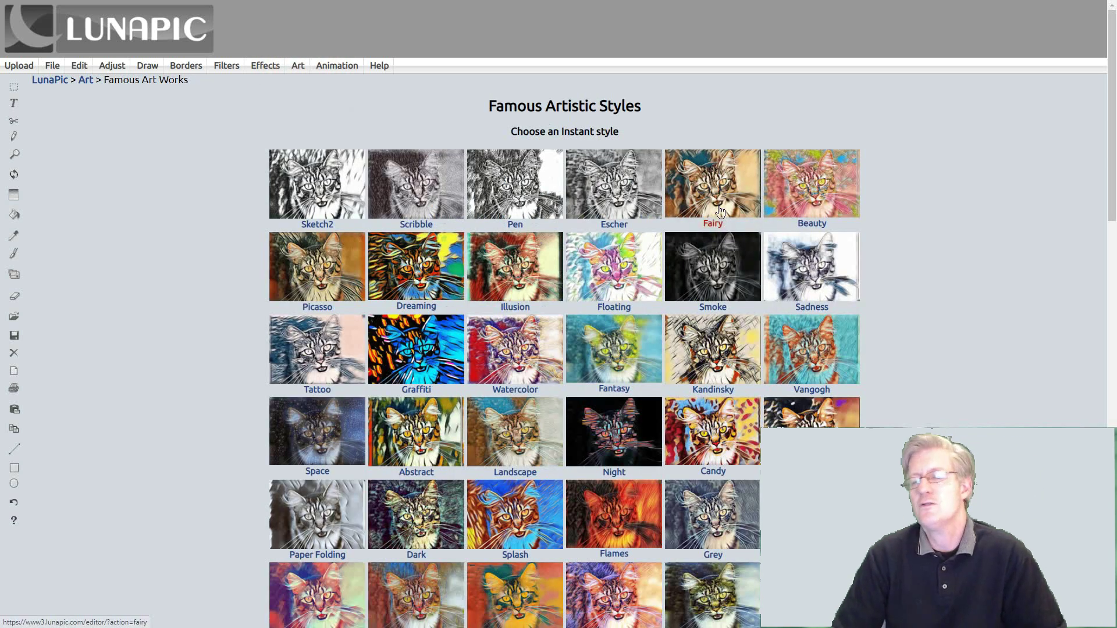
{"action": "left_click", "coordinate": [725, 205]}
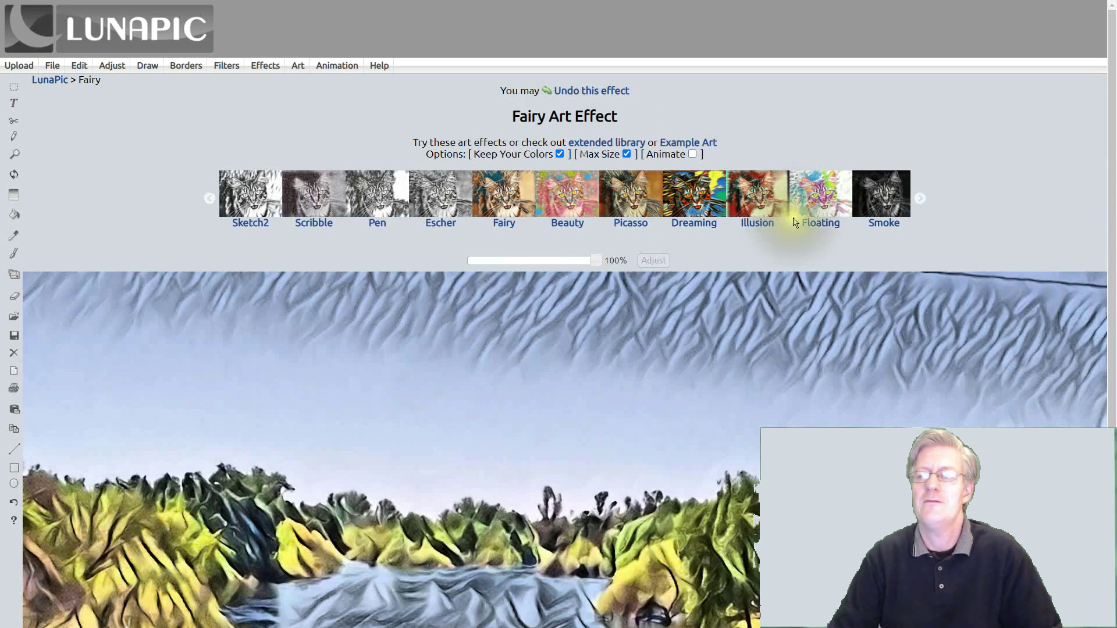
{"action": "left_click_drag", "start_coordinate": [1112, 99], "coordinate": [1114, 247]}
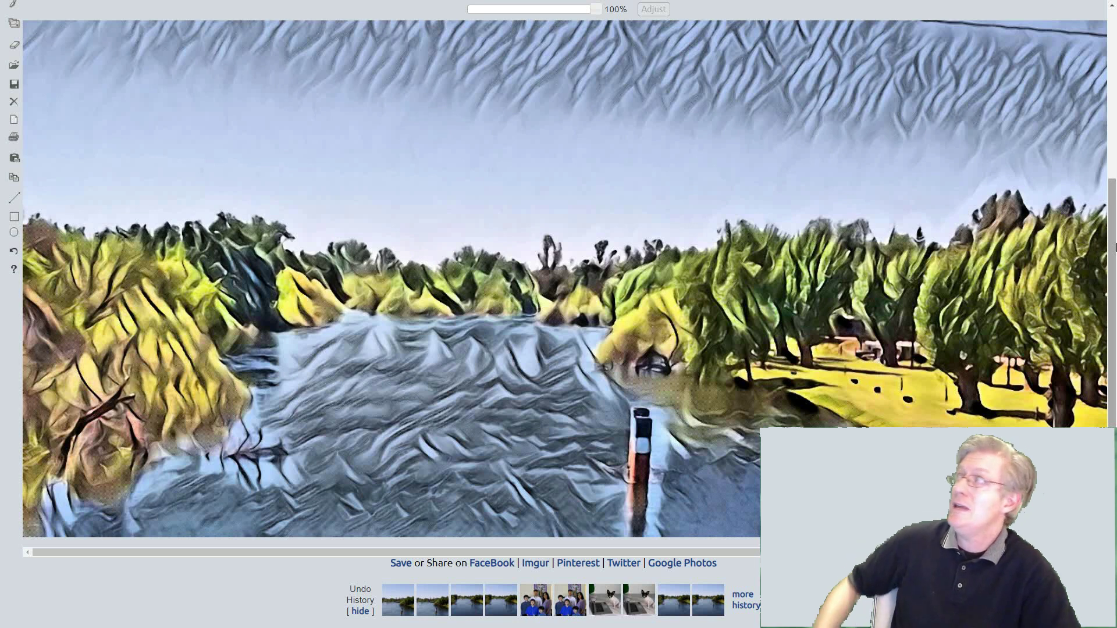
{"action": "scroll", "coordinate": [1115, 248], "scroll_direction": "up", "scroll_amount": 5}
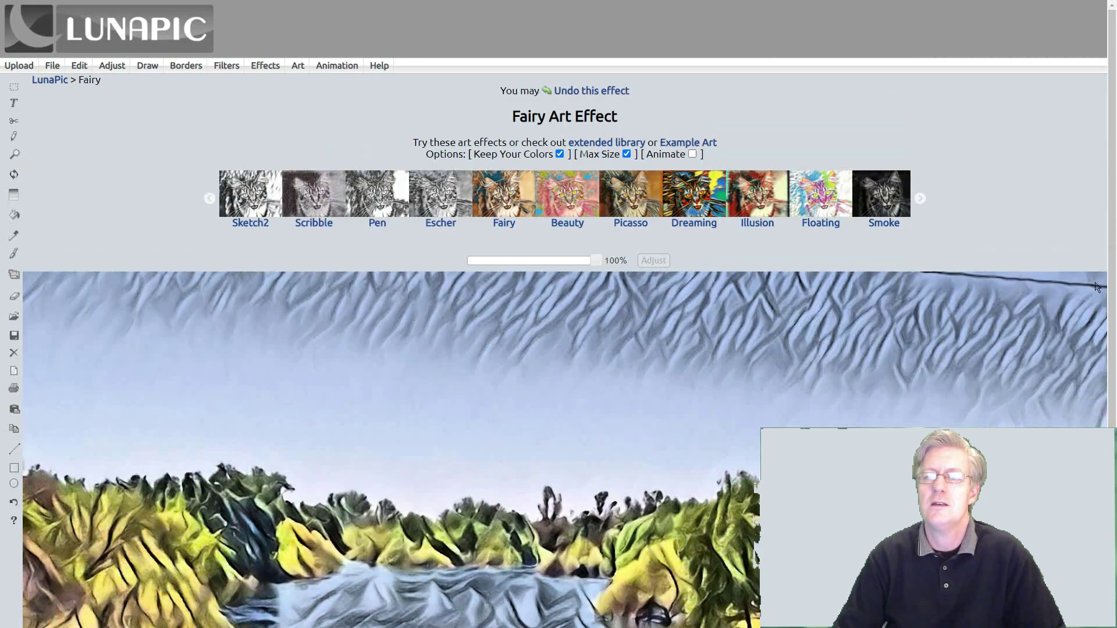
{"action": "left_click", "coordinate": [593, 93]}
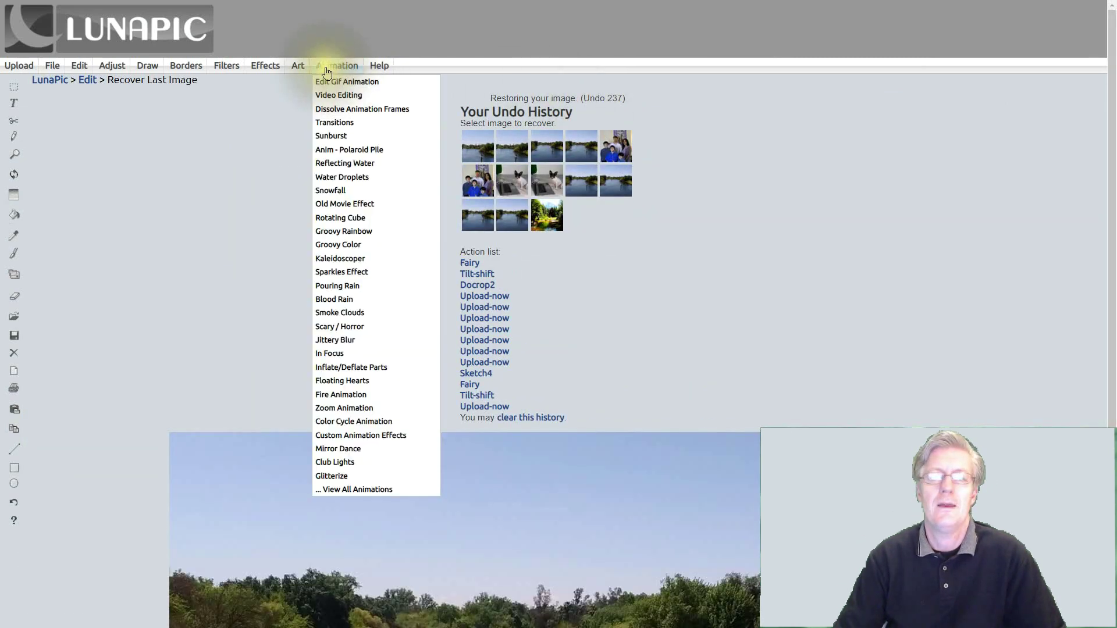
Browse the Famous Art Works styles and apply Sketch4 to the river photo
{"action": "left_click", "coordinate": [307, 84]}
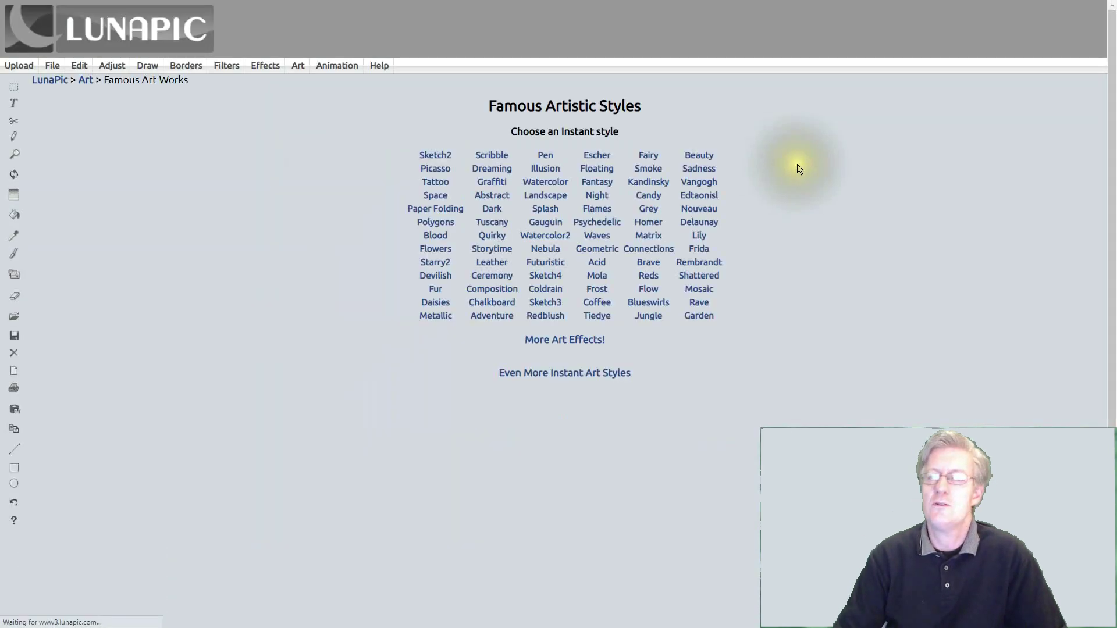
{"action": "scroll", "coordinate": [876, 291], "scroll_direction": "down", "scroll_amount": 2}
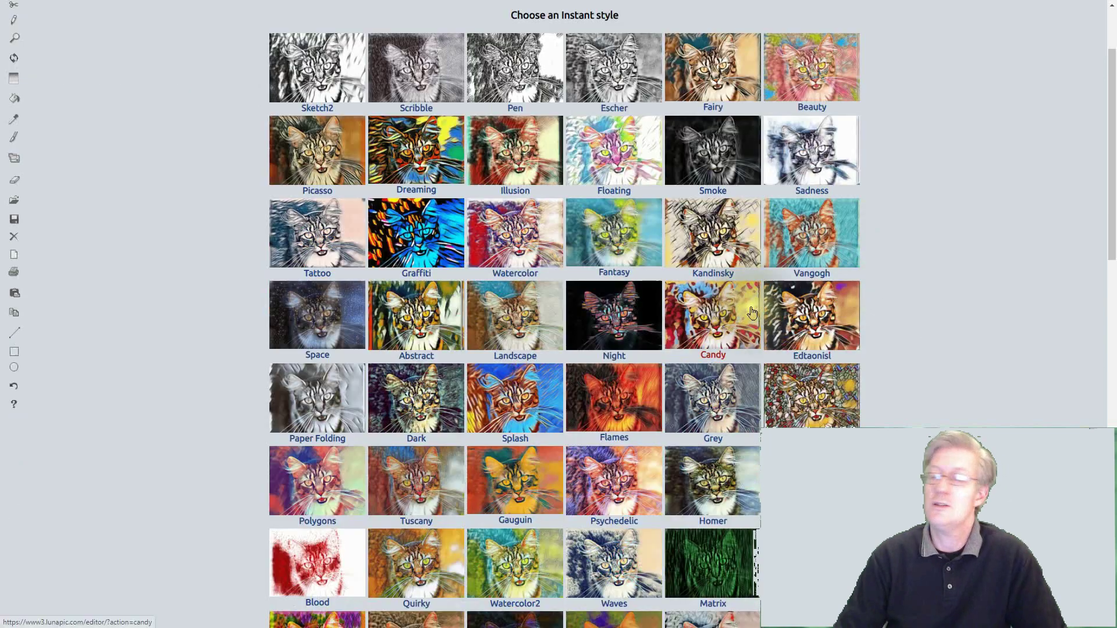
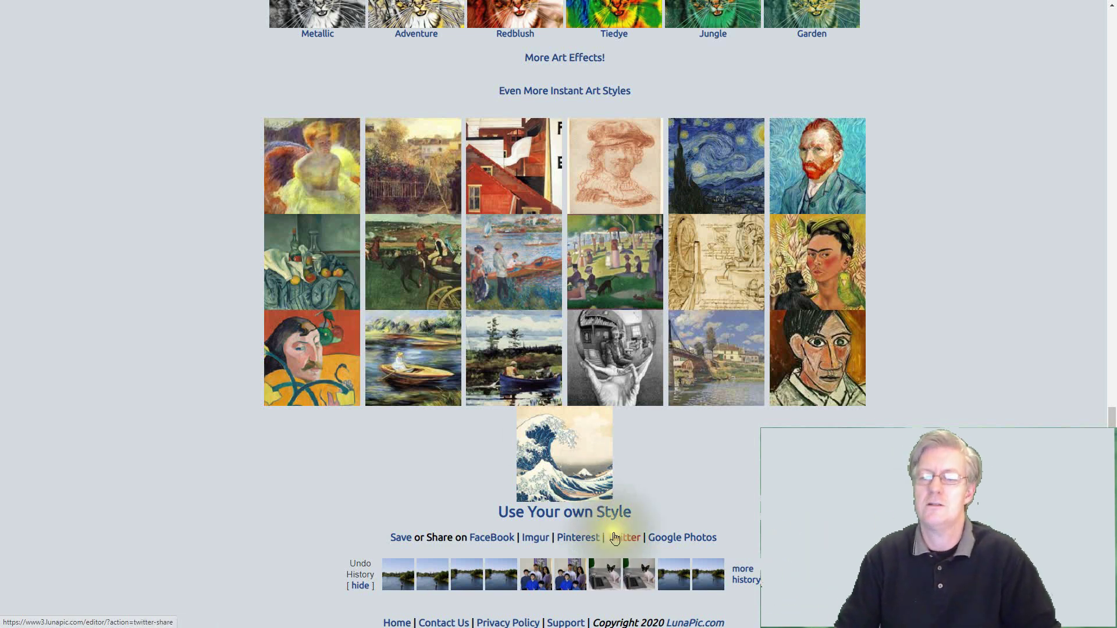
{"action": "scroll", "coordinate": [722, 474], "scroll_direction": "up", "scroll_amount": 8}
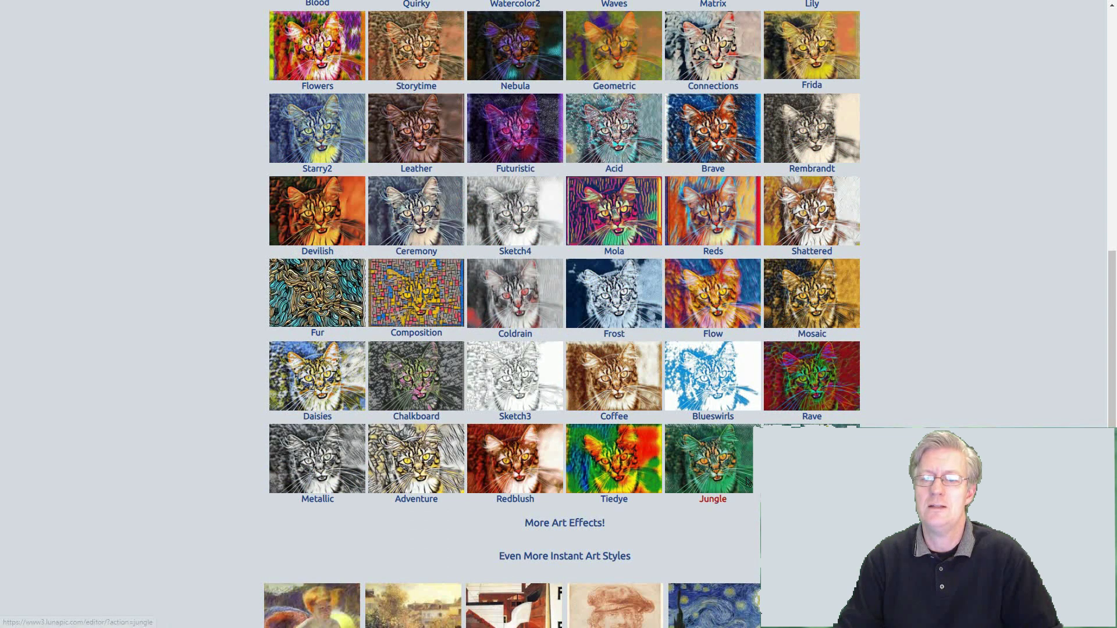
{"action": "left_click", "coordinate": [504, 219]}
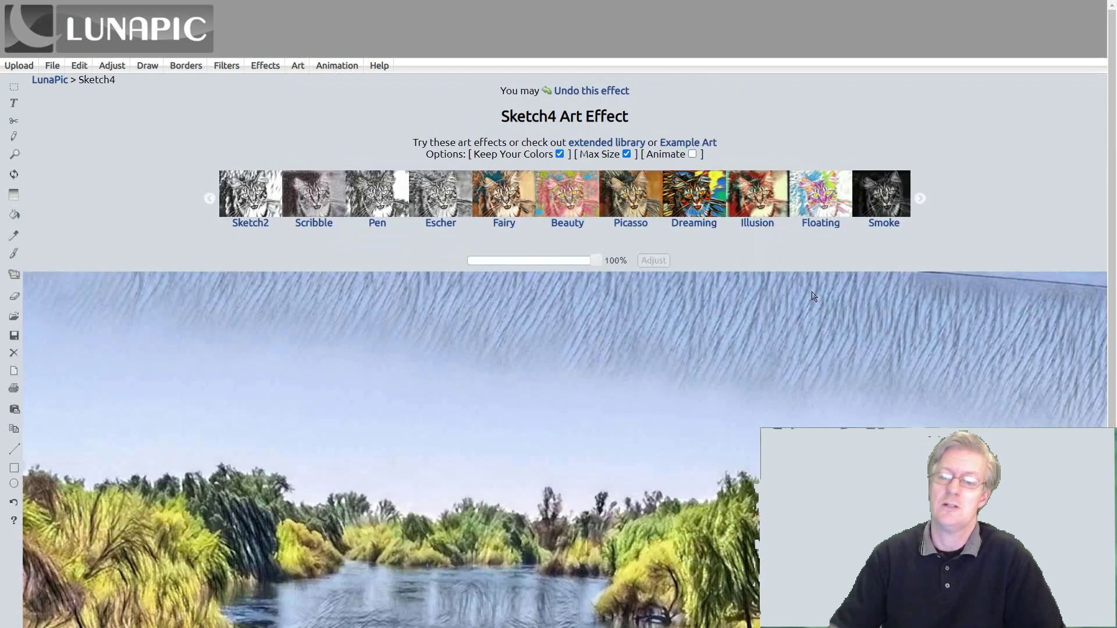
{"action": "scroll", "coordinate": [765, 393], "scroll_direction": "down", "scroll_amount": 4}
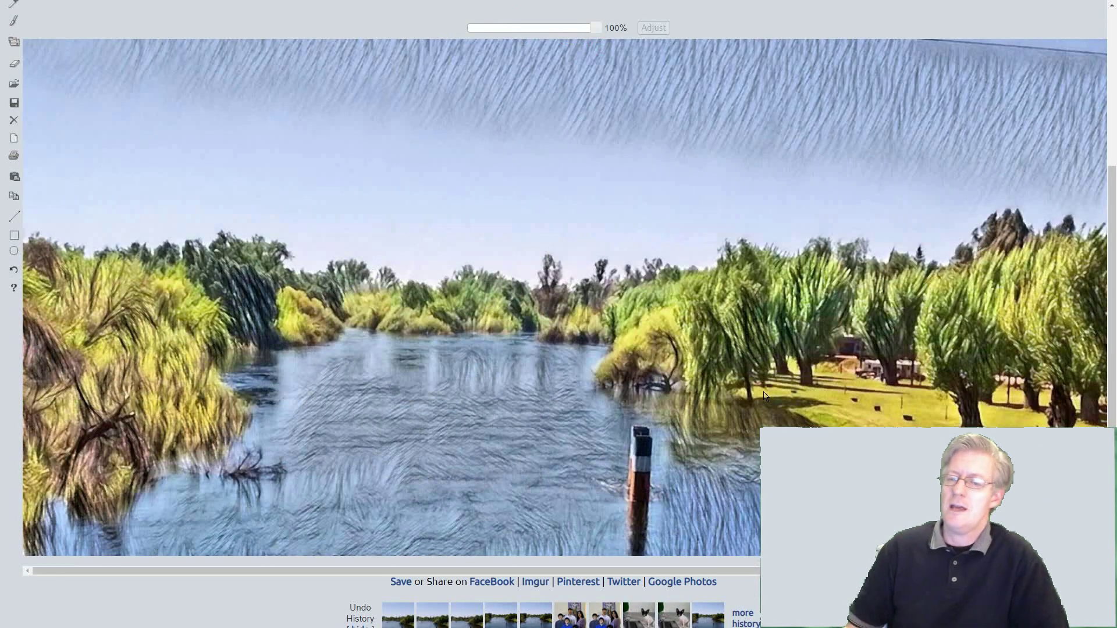
{"action": "scroll", "coordinate": [766, 393], "scroll_direction": "up", "scroll_amount": 4}
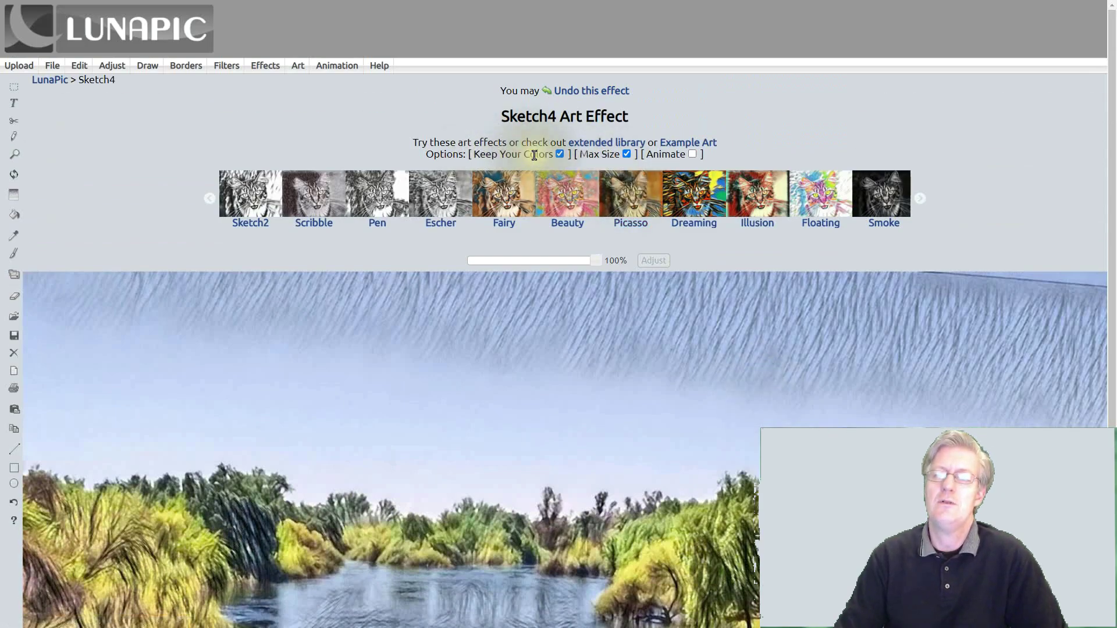
Turn off Keep Your Colors for the Sketch4 effect, inspect the picture, and undo the effect
{"action": "left_click", "coordinate": [560, 154]}
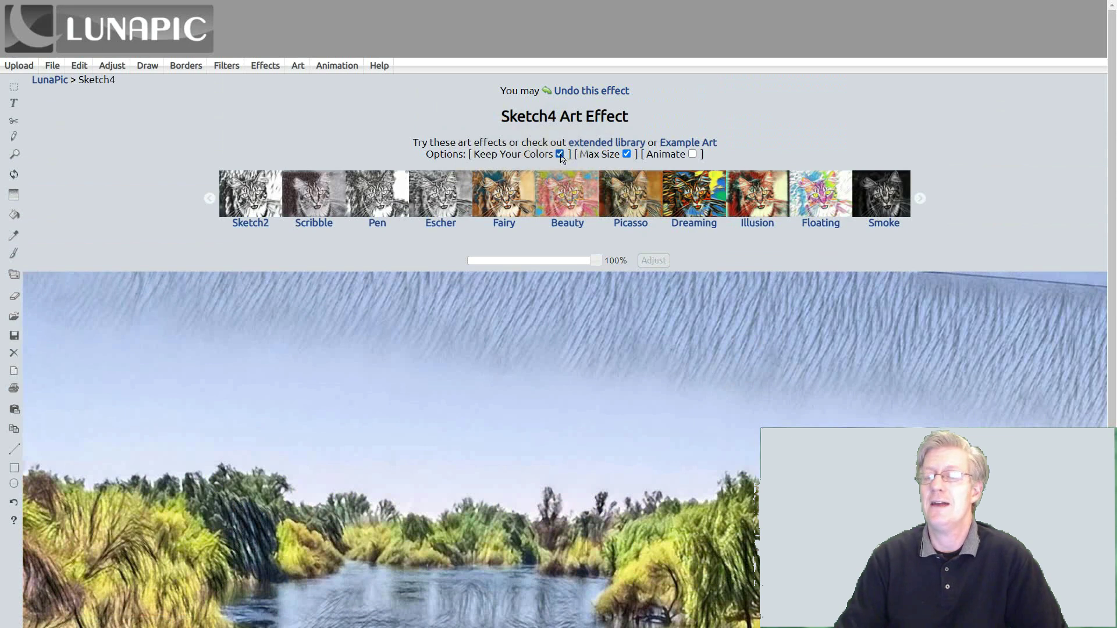
{"action": "left_click", "coordinate": [560, 154]}
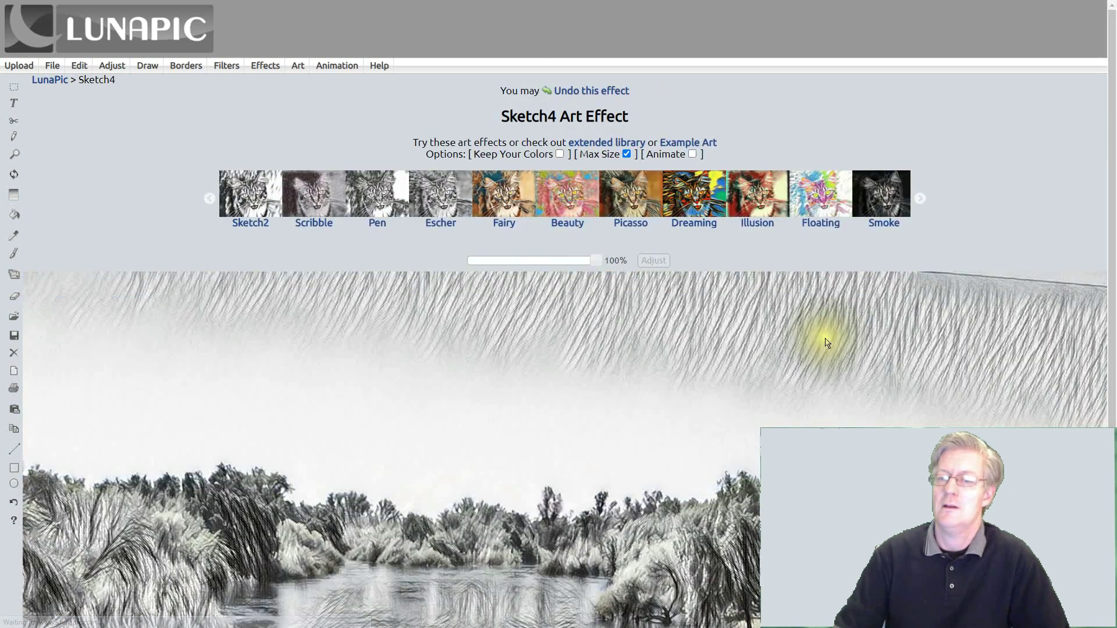
{"action": "scroll", "coordinate": [855, 399], "scroll_direction": "down", "scroll_amount": 4}
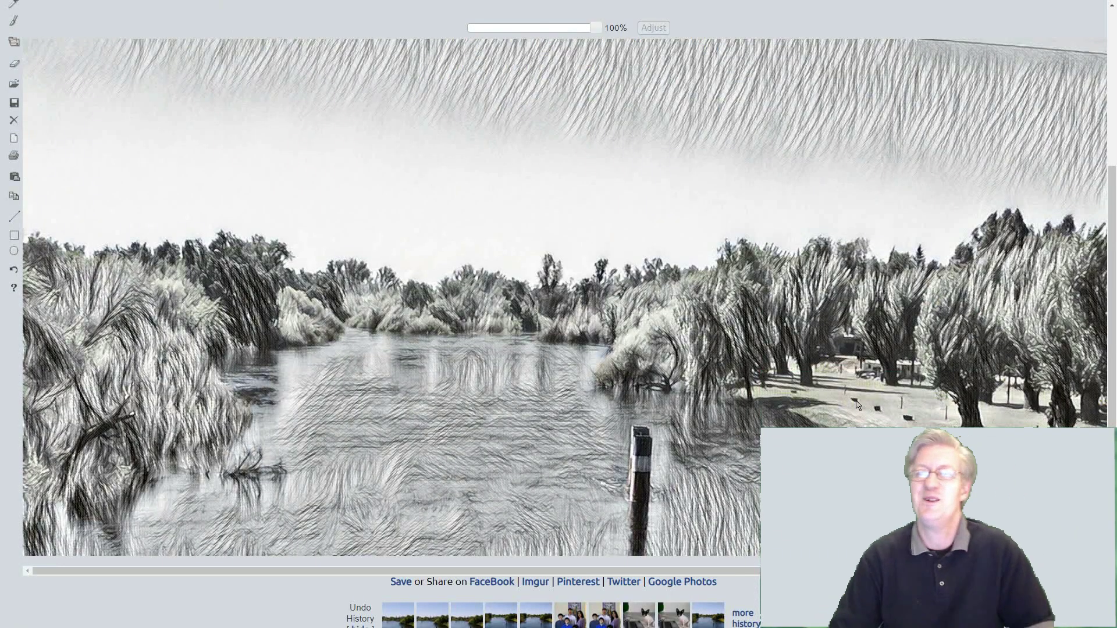
{"action": "scroll", "coordinate": [855, 399], "scroll_direction": "up", "scroll_amount": 4}
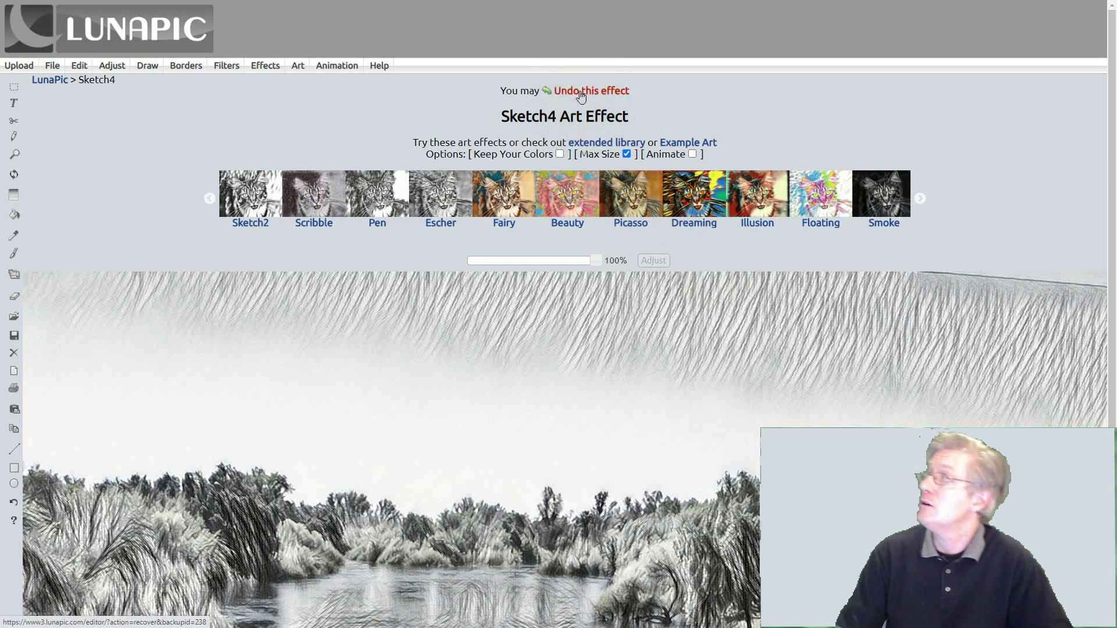
{"action": "left_click", "coordinate": [581, 93]}
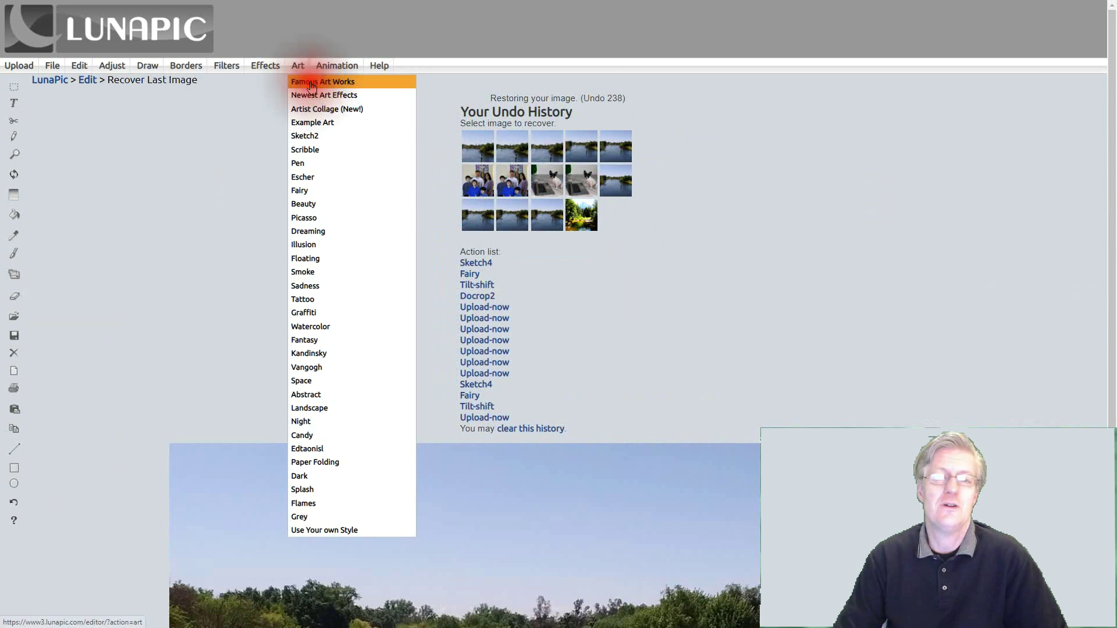
Browse the Famous Art Works styles and apply Redblush to the river photo
{"action": "left_click", "coordinate": [309, 82]}
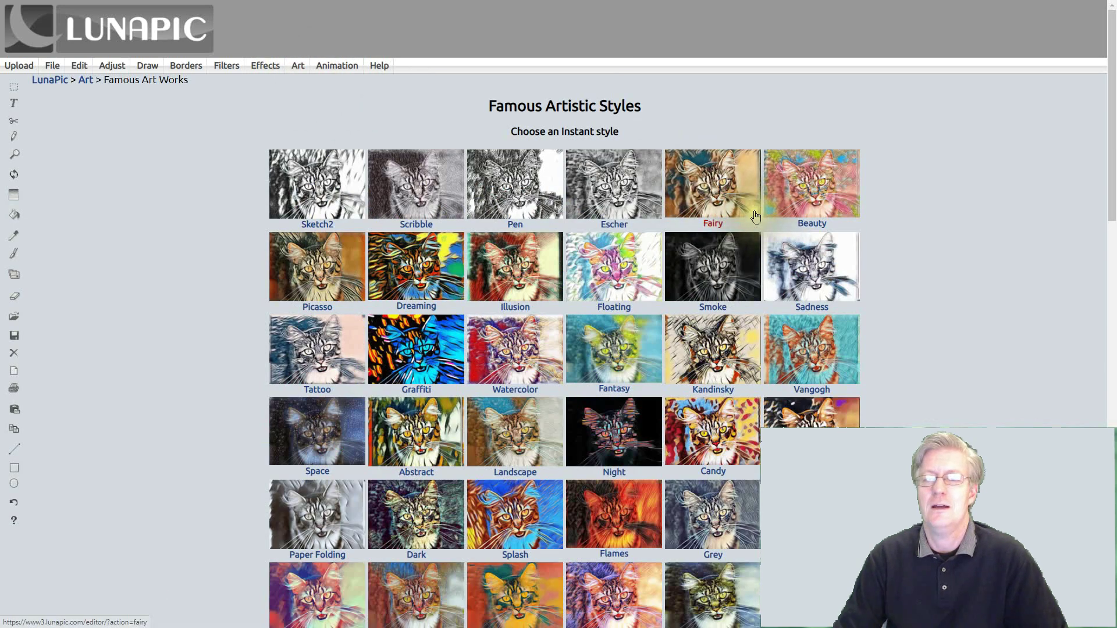
{"action": "scroll", "coordinate": [669, 325], "scroll_direction": "down", "scroll_amount": 2}
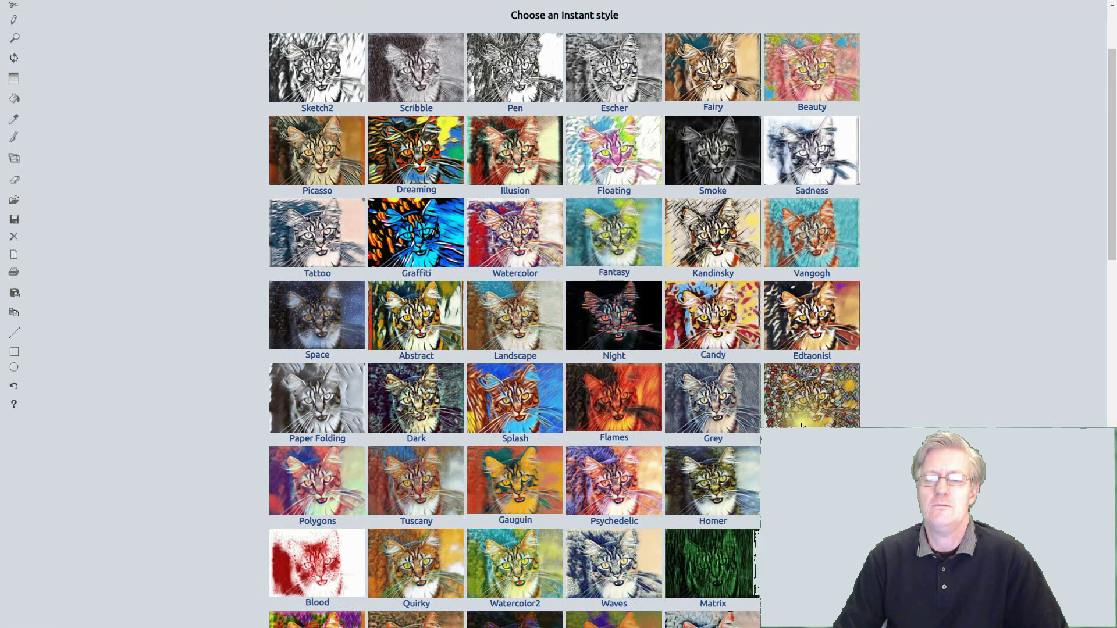
{"action": "scroll", "coordinate": [698, 431], "scroll_direction": "down", "scroll_amount": 2}
{"action": "scroll", "coordinate": [693, 437], "scroll_direction": "down", "scroll_amount": 4}
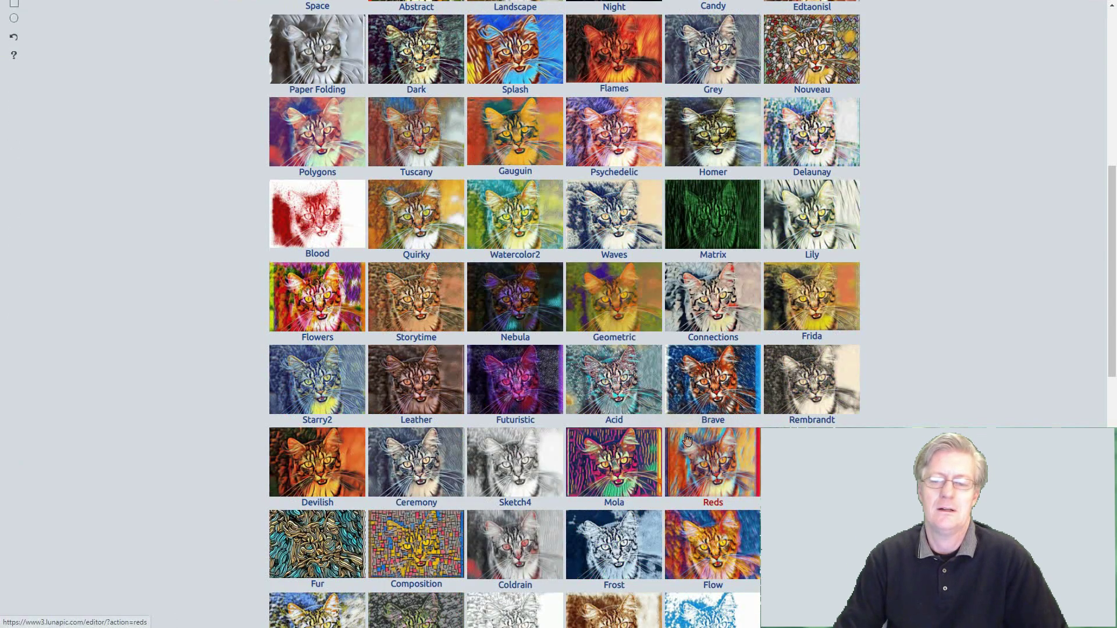
{"action": "scroll", "coordinate": [686, 439], "scroll_direction": "down", "scroll_amount": 3}
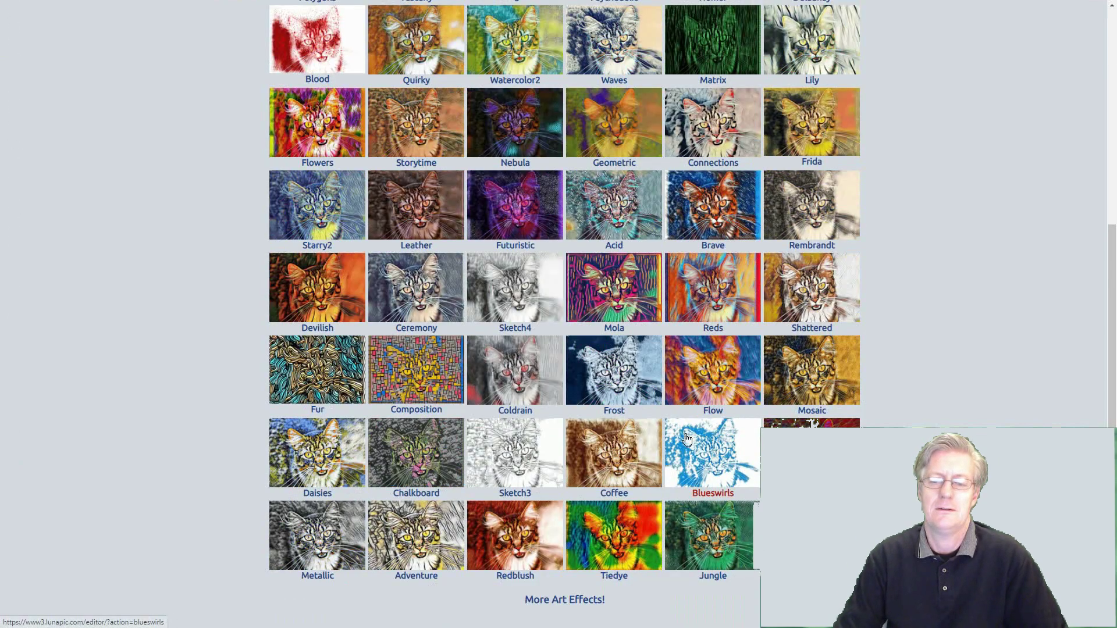
{"action": "left_click", "coordinate": [528, 537]}
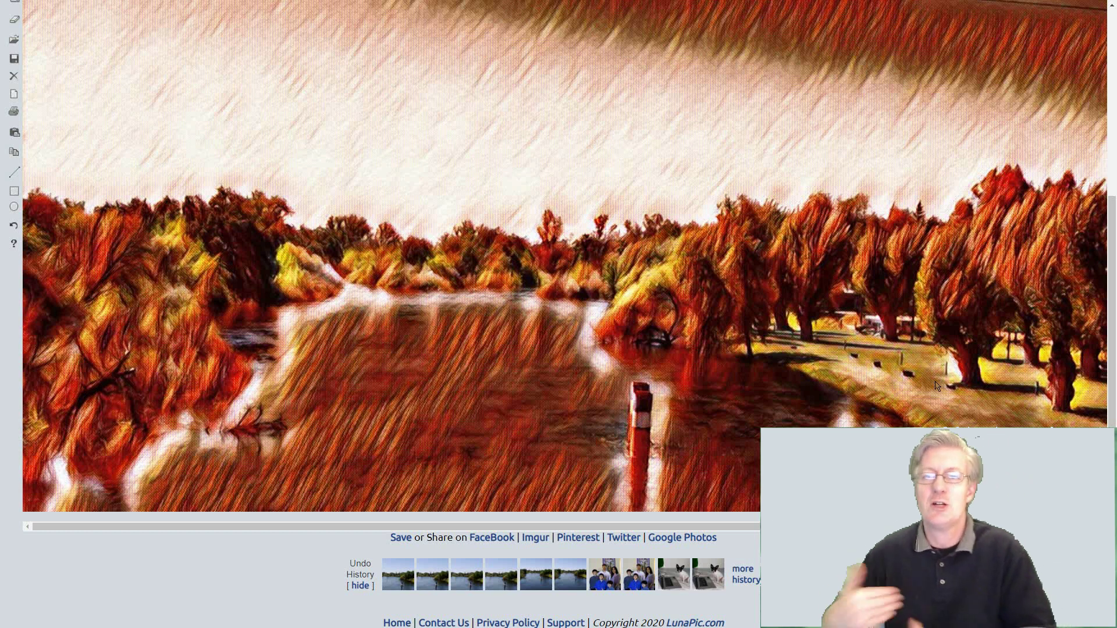
Undo the Redblush effect and check the restored river photo
{"action": "scroll", "coordinate": [908, 406], "scroll_direction": "up", "scroll_amount": 5}
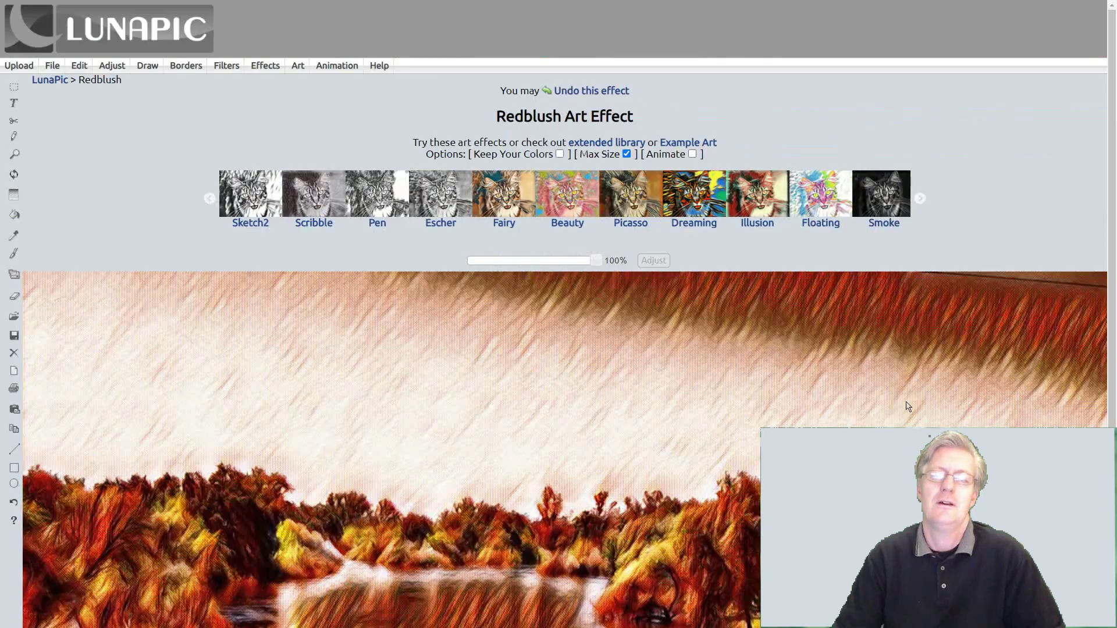
{"action": "left_click", "coordinate": [590, 91]}
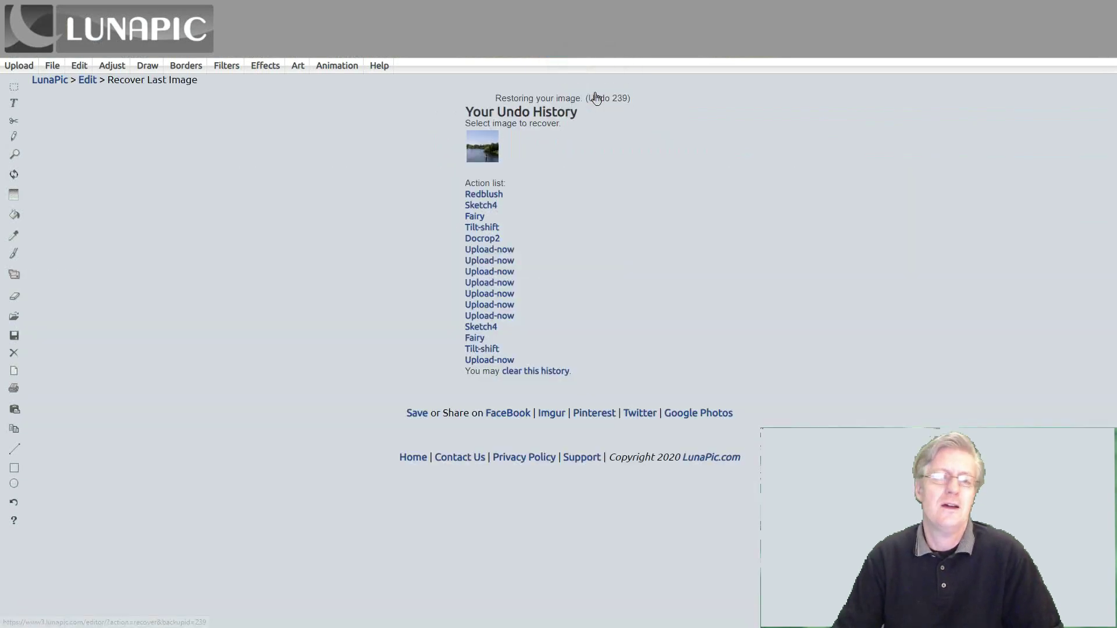
{"action": "scroll", "coordinate": [445, 217], "scroll_direction": "down", "scroll_amount": 2}
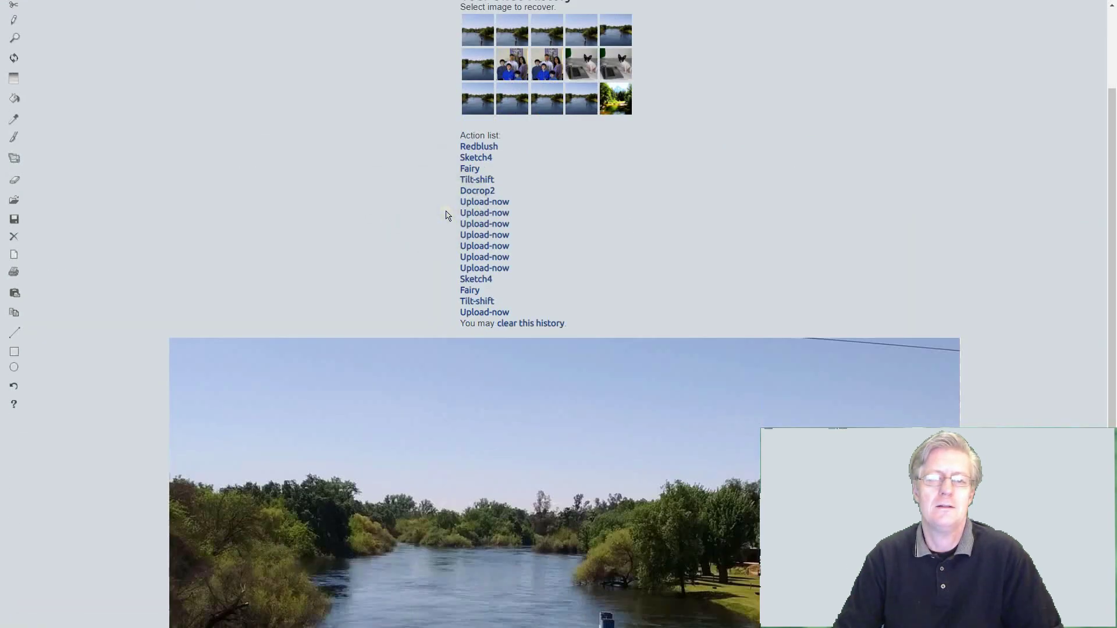
{"action": "scroll", "coordinate": [446, 215], "scroll_direction": "up", "scroll_amount": 2}
Apply the Tilt Shift effect to the river photo
{"action": "left_click", "coordinate": [266, 65]}
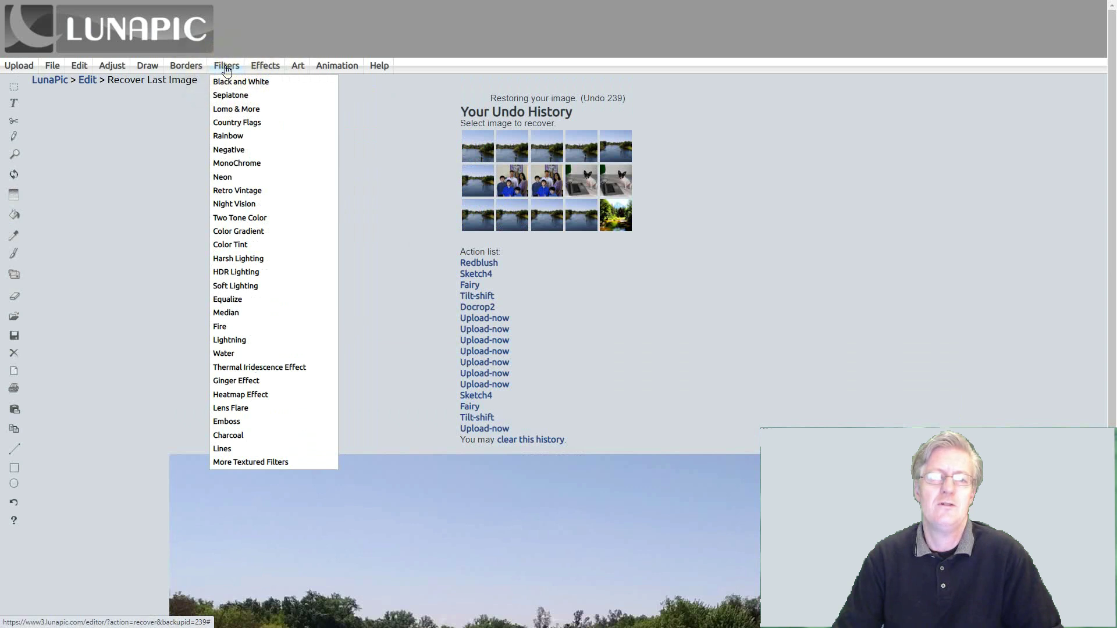
{"action": "mouse_move", "coordinate": [177, 68]}
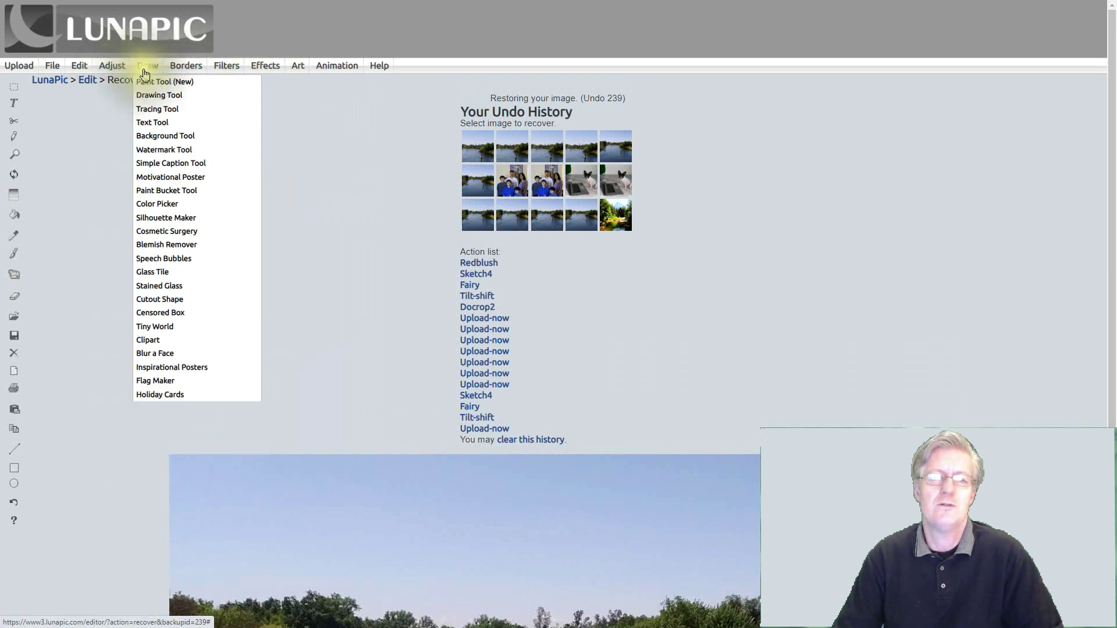
{"action": "mouse_move", "coordinate": [116, 72]}
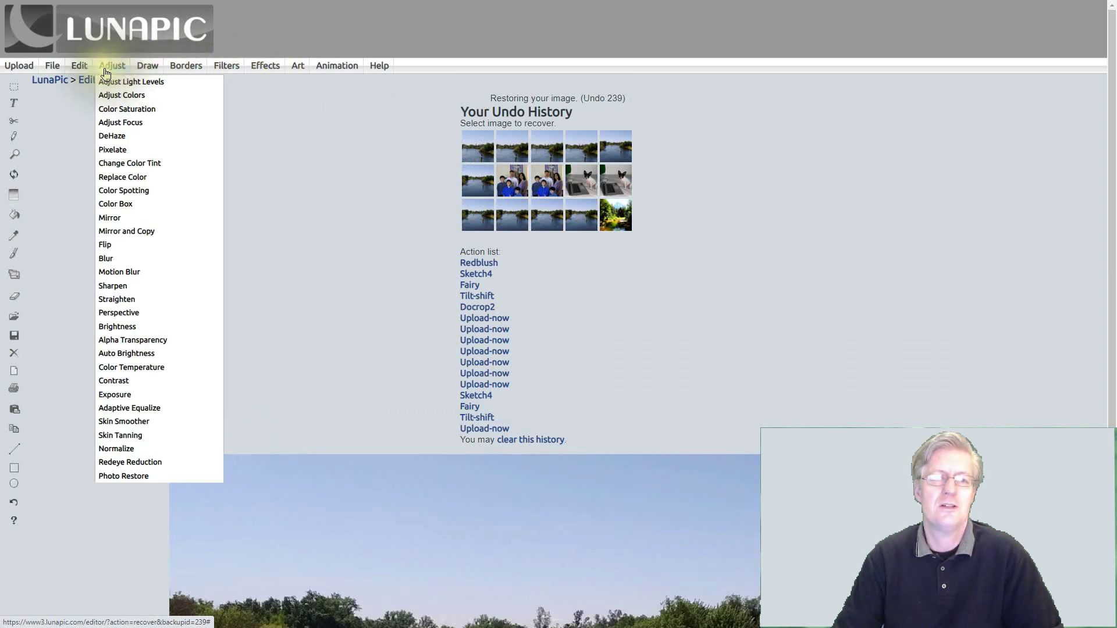
{"action": "mouse_move", "coordinate": [80, 72]}
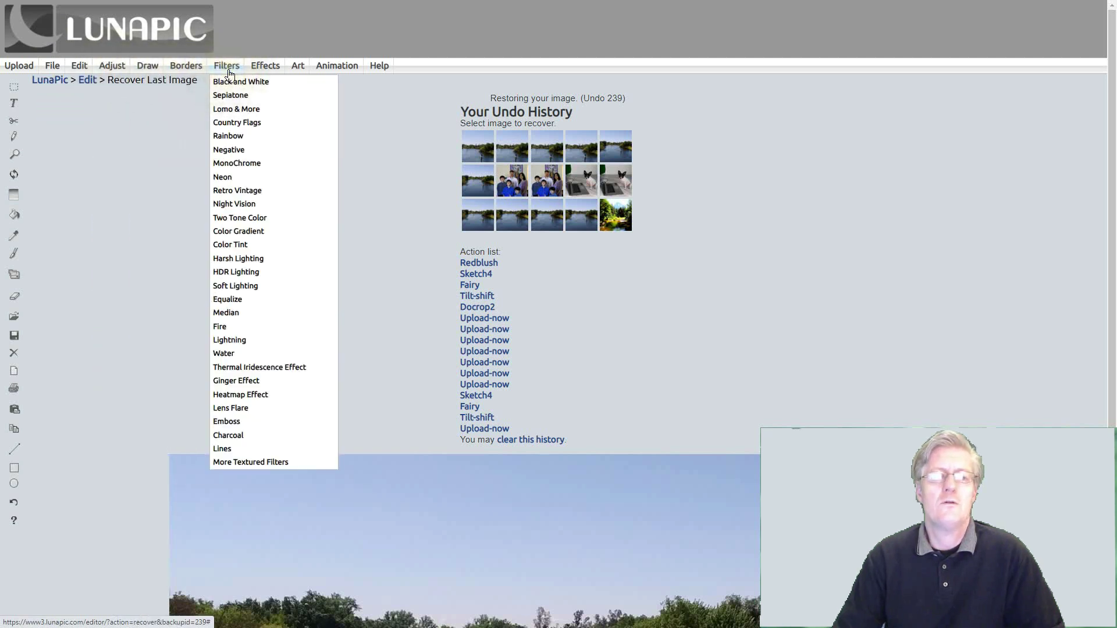
{"action": "mouse_move", "coordinate": [257, 75]}
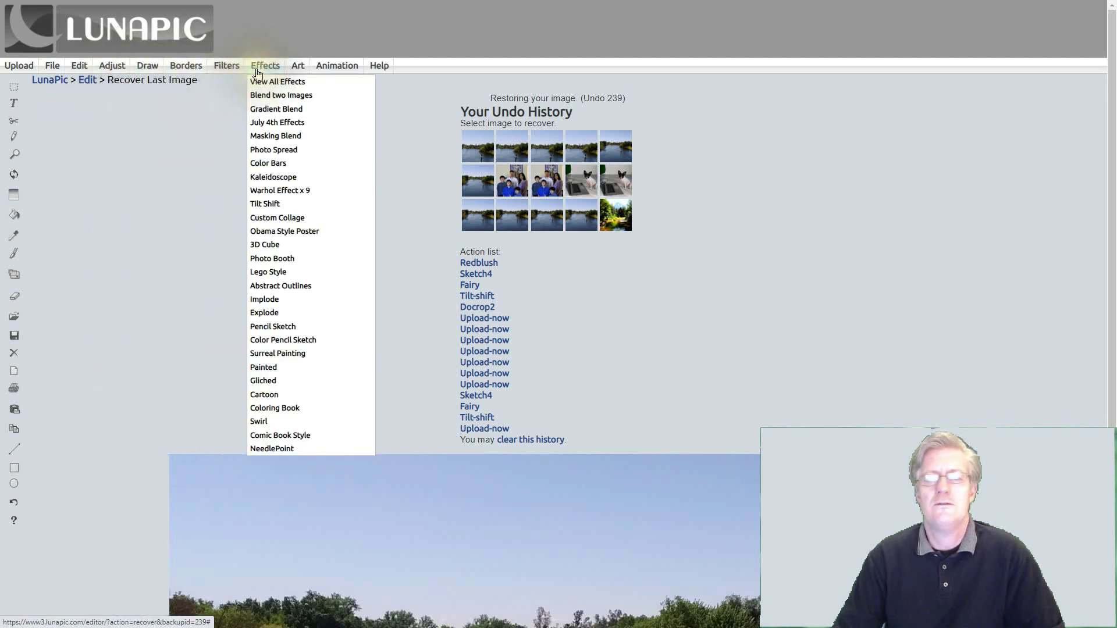
{"action": "left_click", "coordinate": [273, 205]}
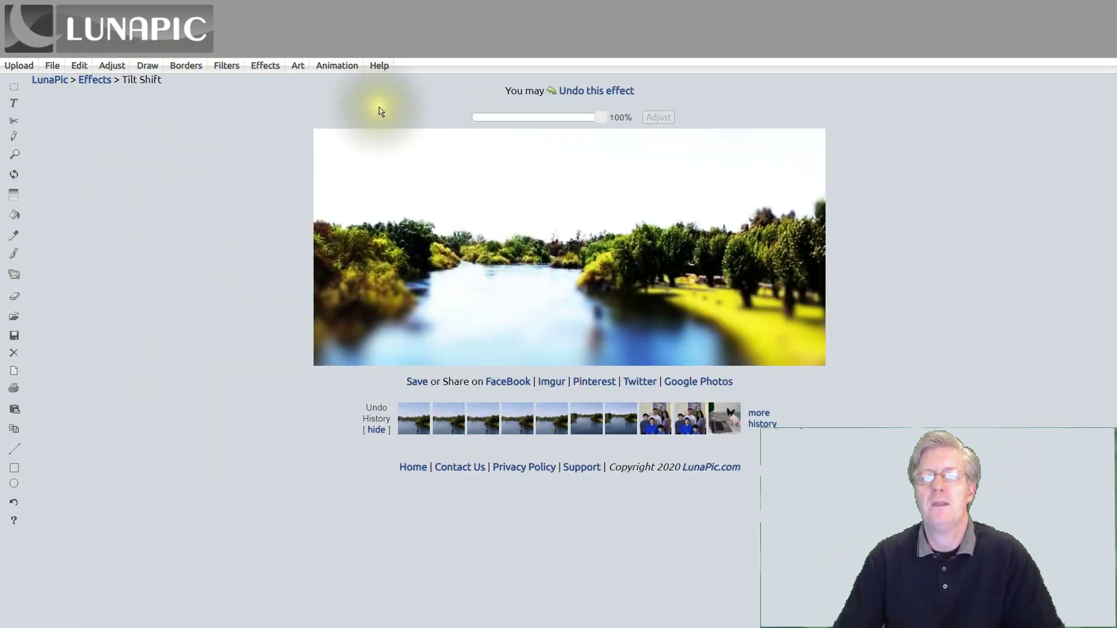
Apply the Fairy art style on top of the Tilt Shift effect and inspect the whole picture
{"action": "mouse_move", "coordinate": [301, 72]}
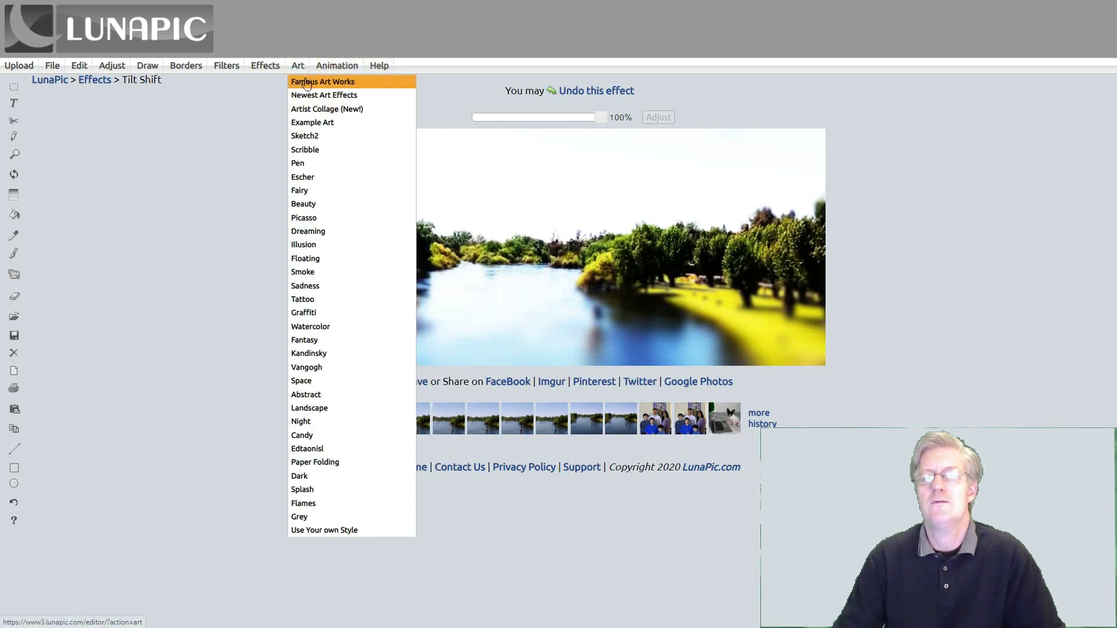
{"action": "left_click", "coordinate": [314, 193]}
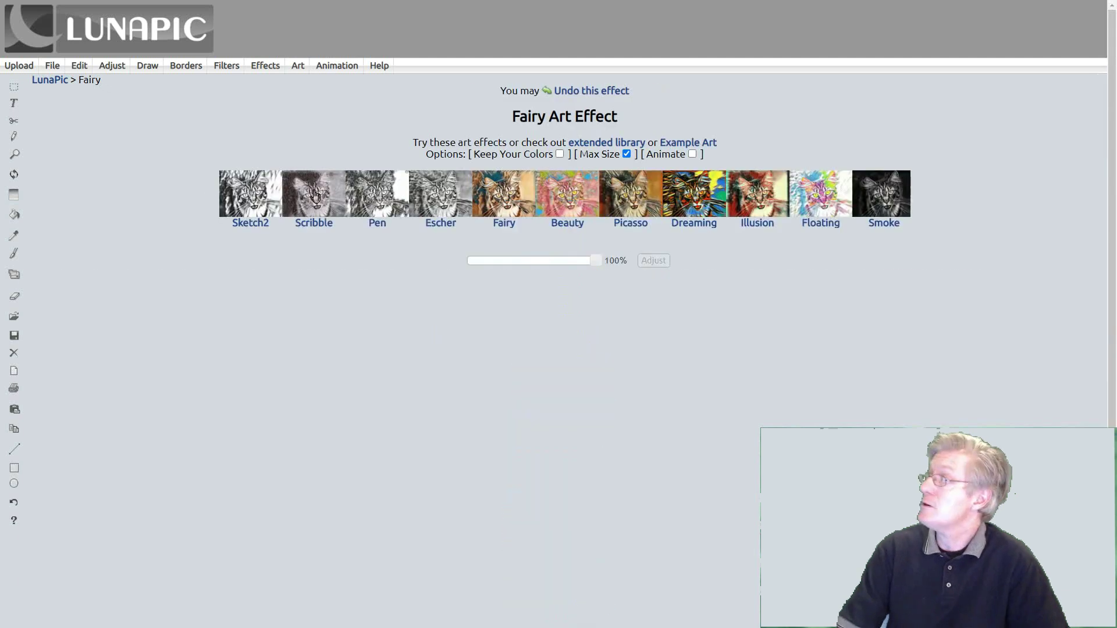
{"action": "scroll", "coordinate": [563, 384], "scroll_direction": "down", "scroll_amount": 4}
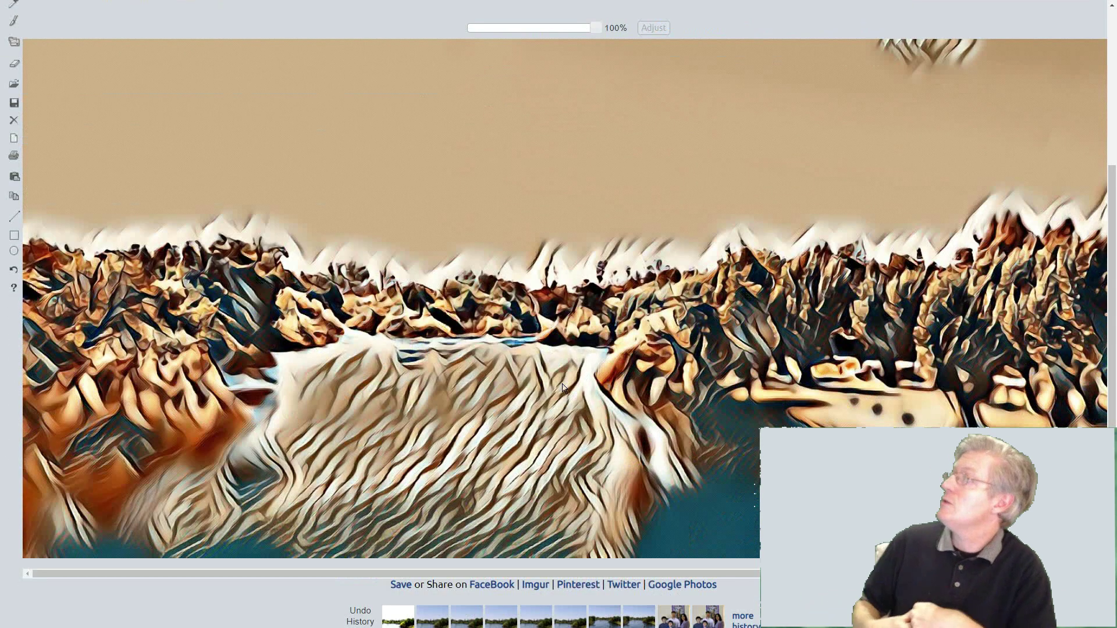
{"action": "scroll", "coordinate": [547, 285], "scroll_direction": "up", "scroll_amount": 4}
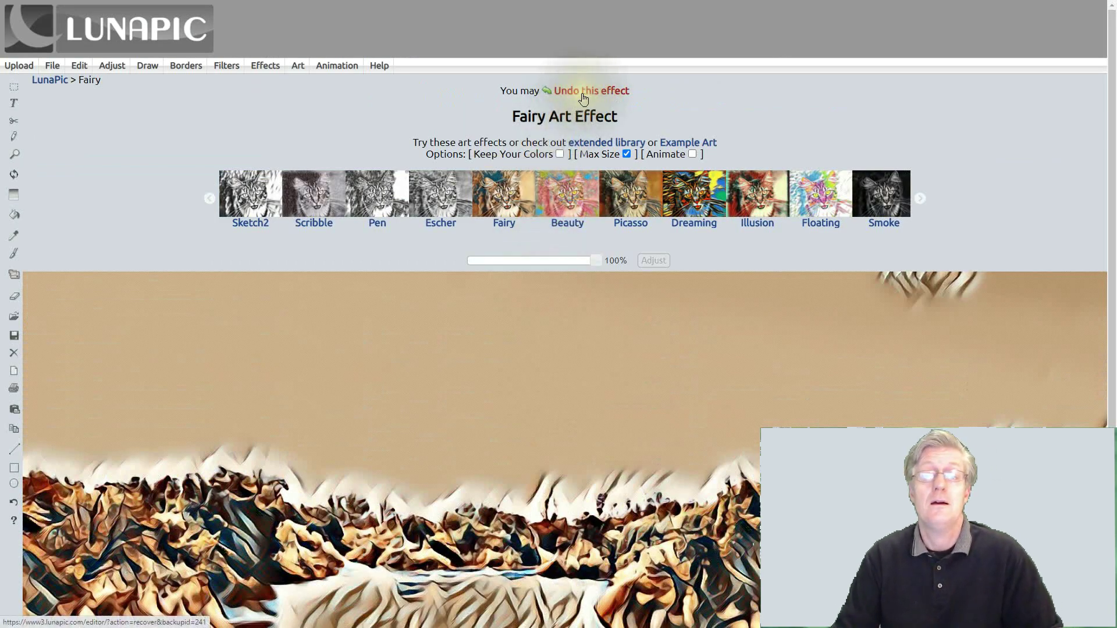
Apply the Zoom Animation to the Fairy-styled river picture
{"action": "mouse_move", "coordinate": [326, 65]}
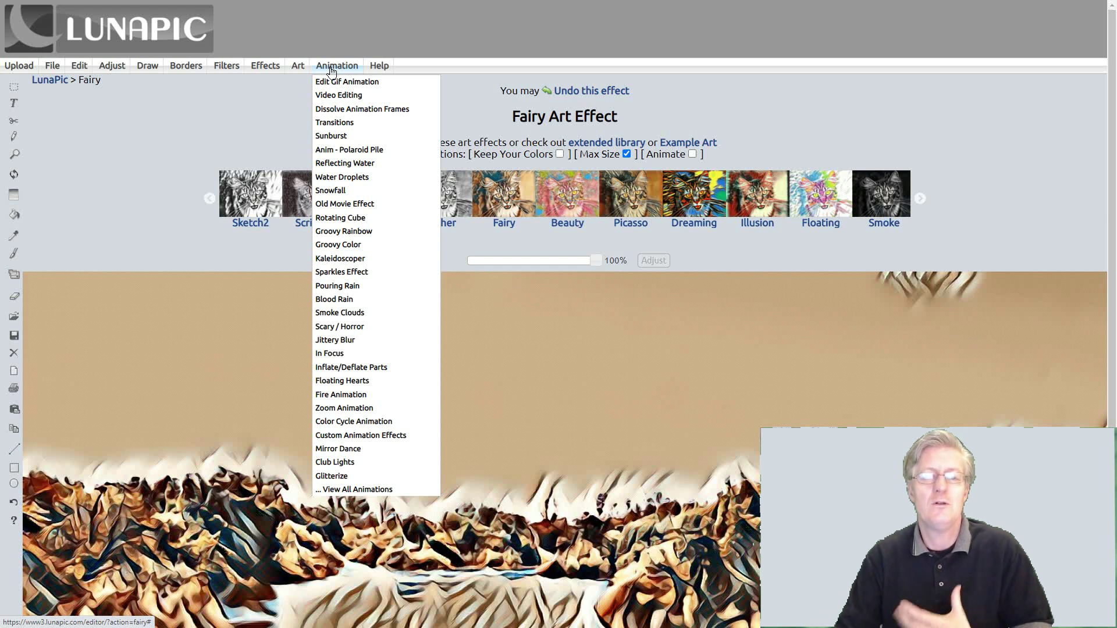
{"action": "left_click", "coordinate": [343, 127]}
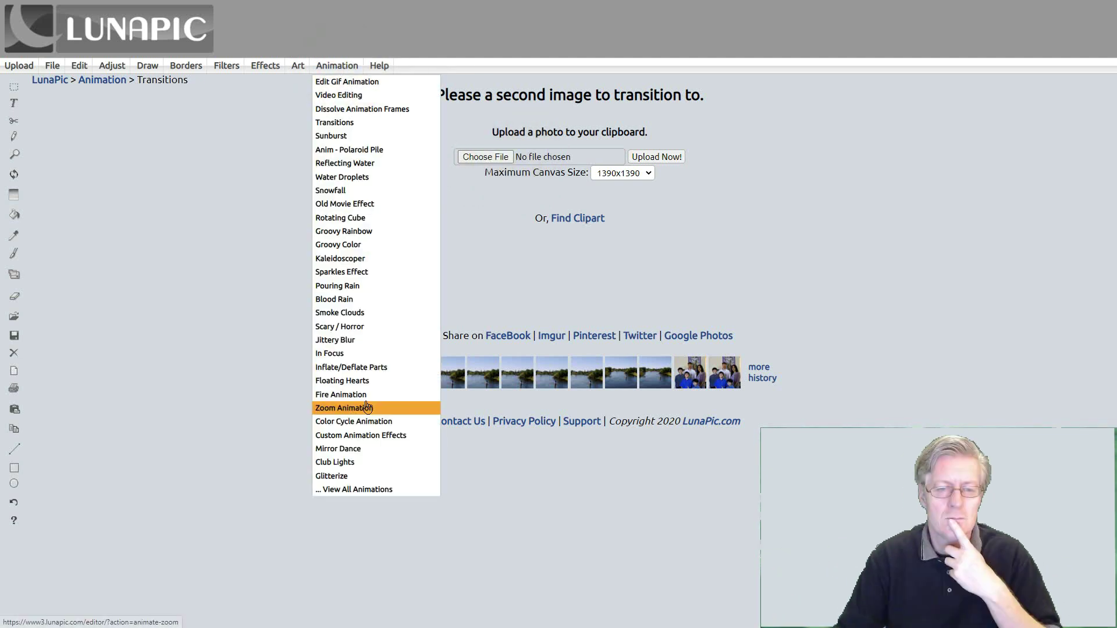
{"action": "left_click", "coordinate": [367, 407]}
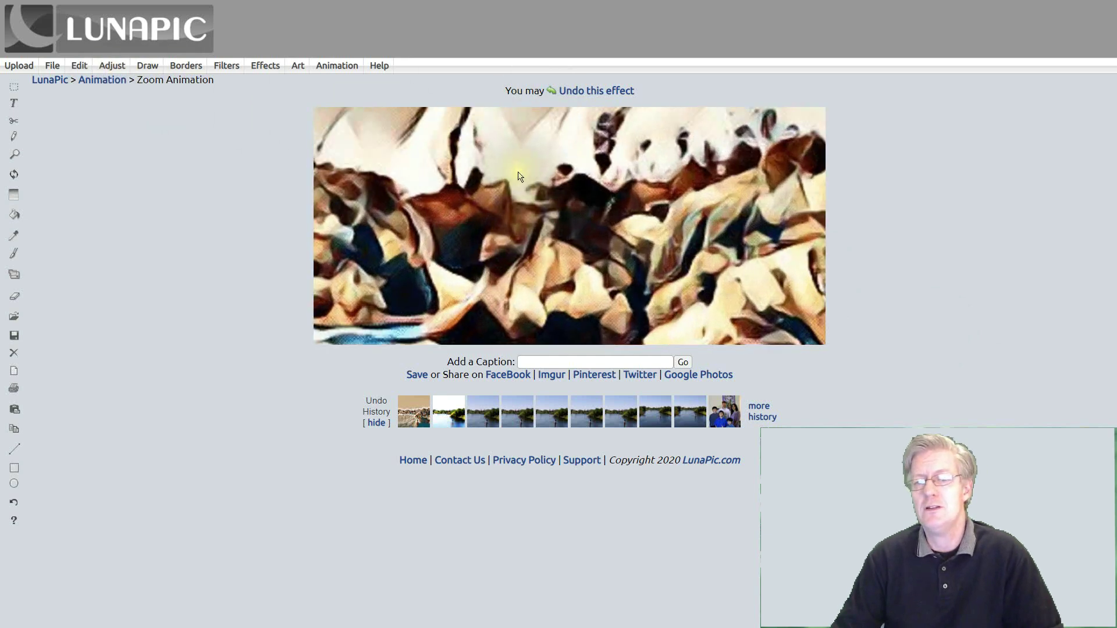
Bring up the option for saving the zoom-animated image and dismiss it
{"action": "right_click", "coordinate": [519, 174]}
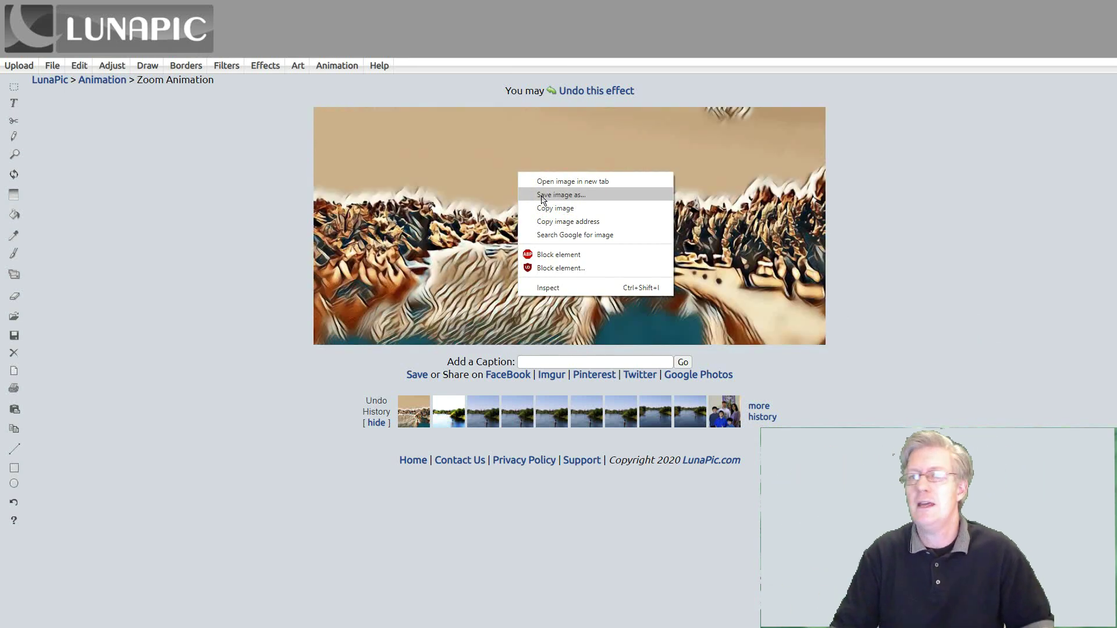
{"action": "left_click", "coordinate": [150, 133]}
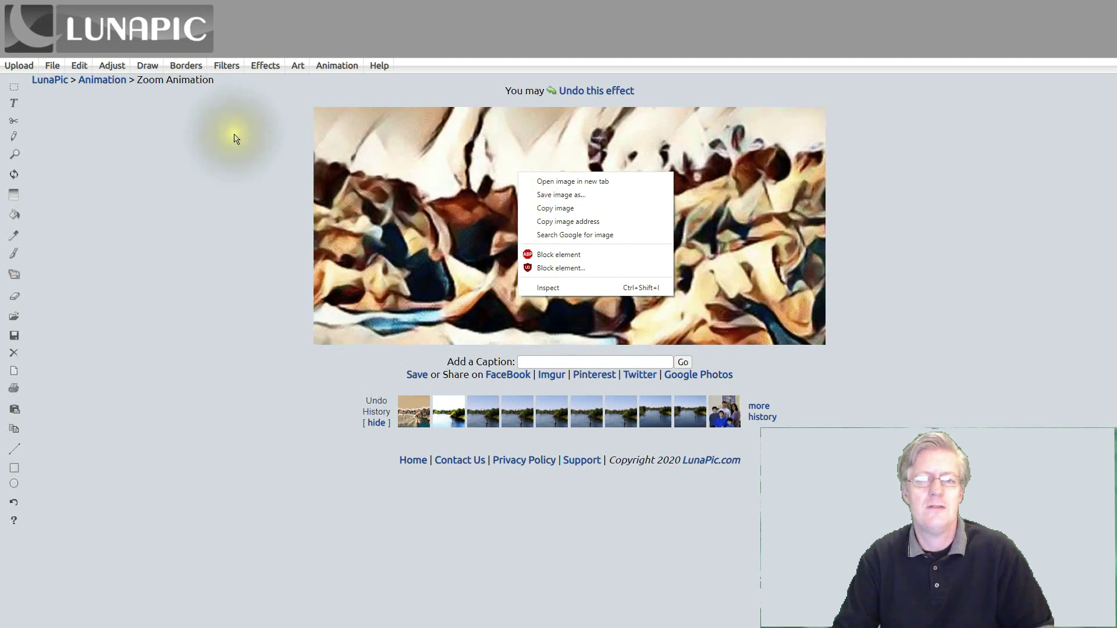
{"action": "left_click", "coordinate": [232, 131]}
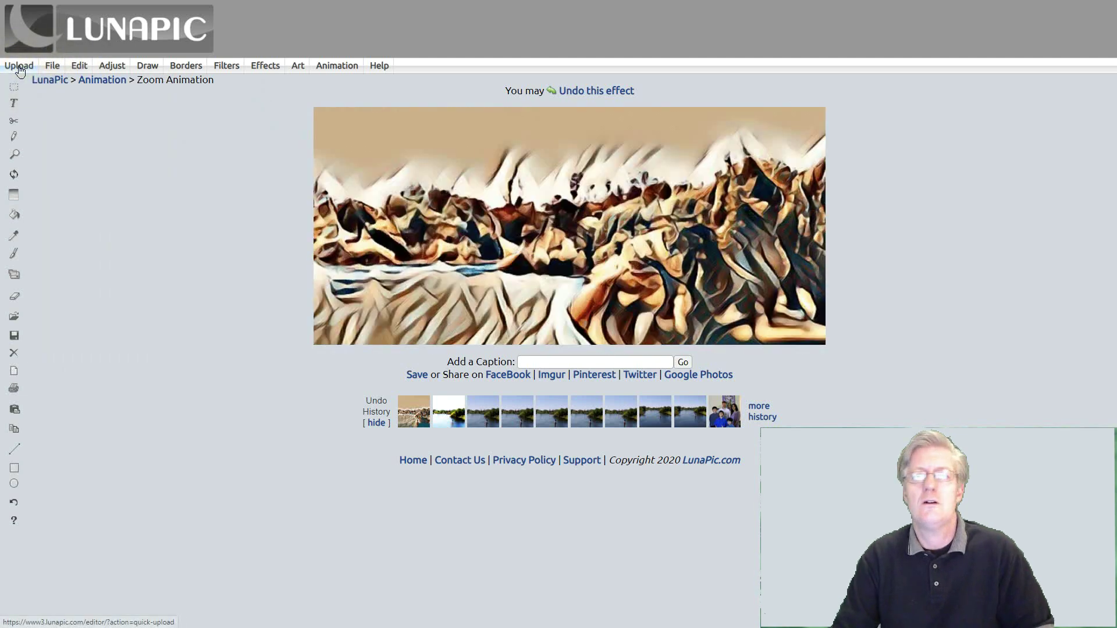
Upload the family group photo as a new image for editing
{"action": "left_click", "coordinate": [19, 68]}
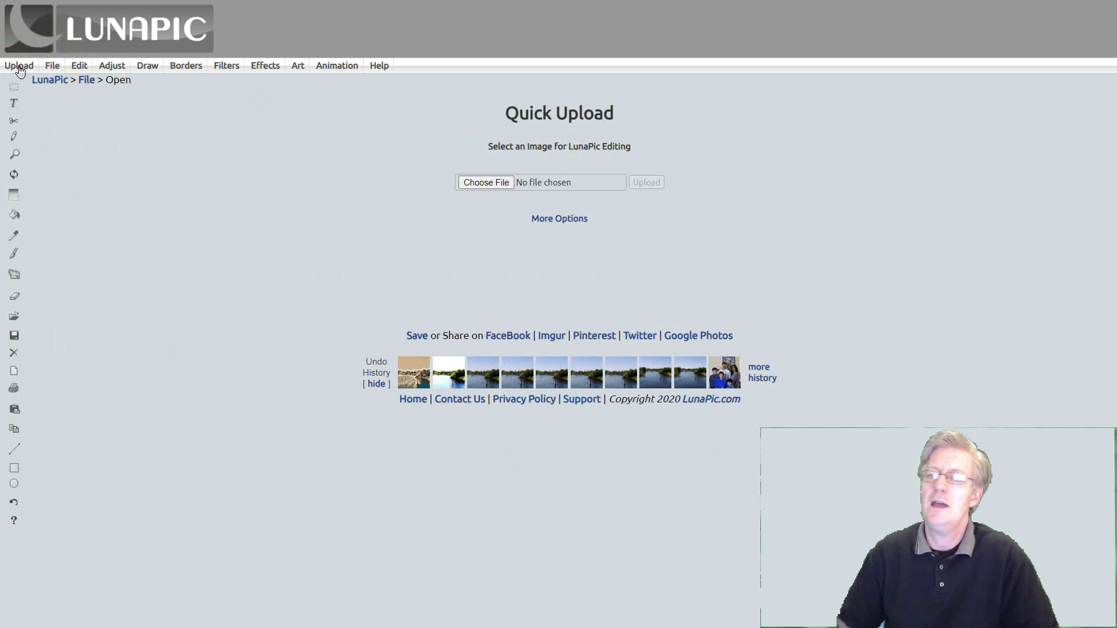
{"action": "left_click", "coordinate": [486, 182]}
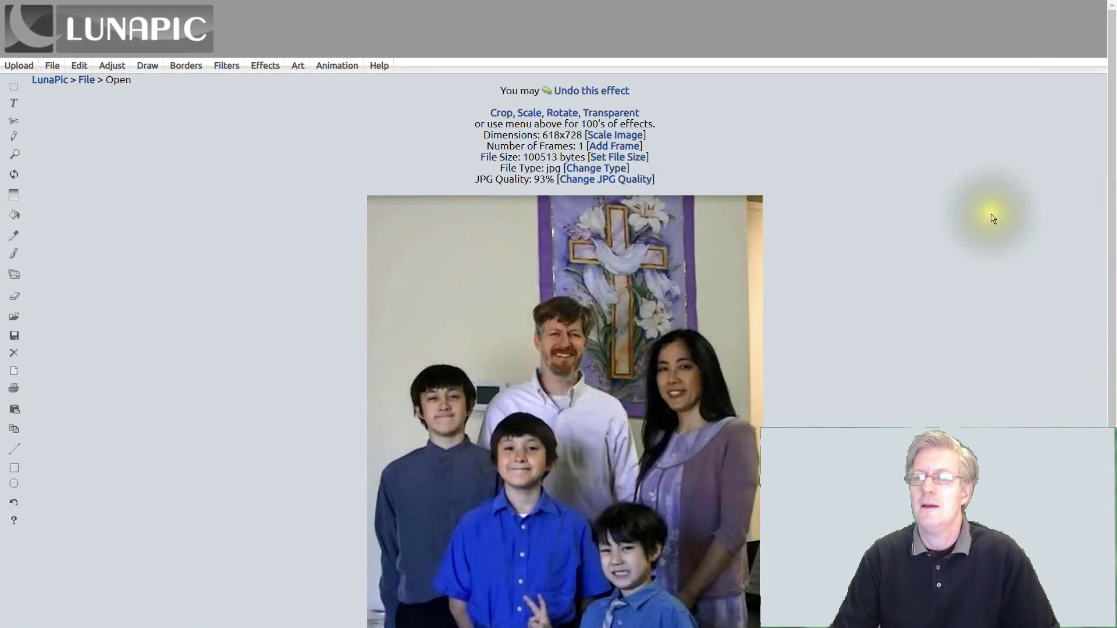
Apply the Sketch4 style from the Famous Art Works to the family photo and inspect the whole picture
{"action": "left_click", "coordinate": [266, 66]}
{"action": "mouse_move", "coordinate": [291, 69]}
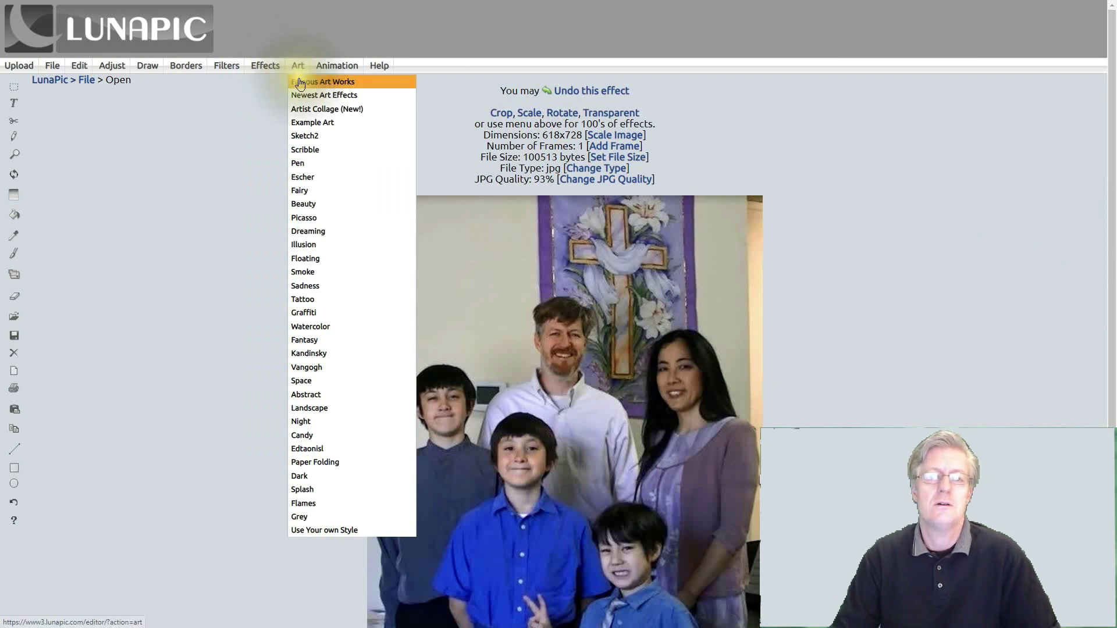
{"action": "left_click", "coordinate": [299, 82]}
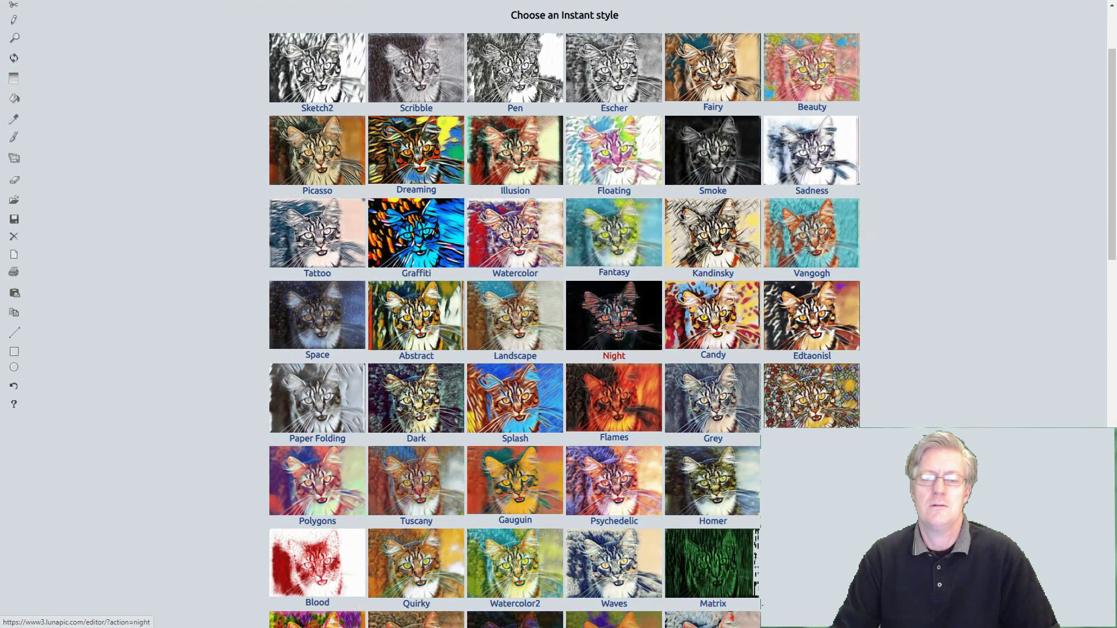
{"action": "scroll", "coordinate": [621, 335], "scroll_direction": "down", "scroll_amount": 7}
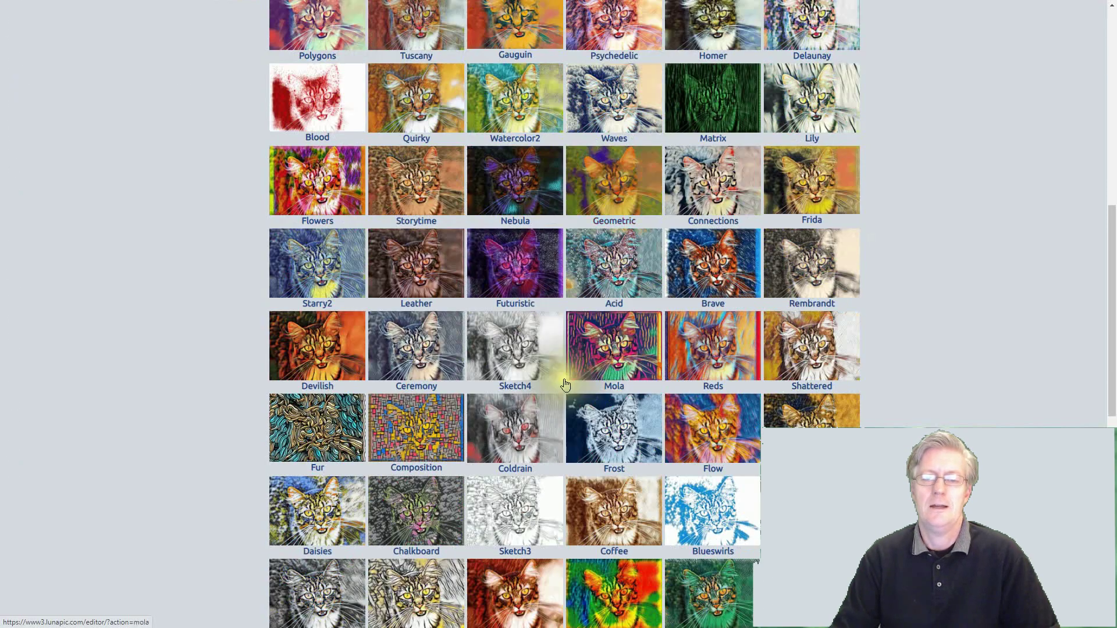
{"action": "left_click", "coordinate": [503, 351]}
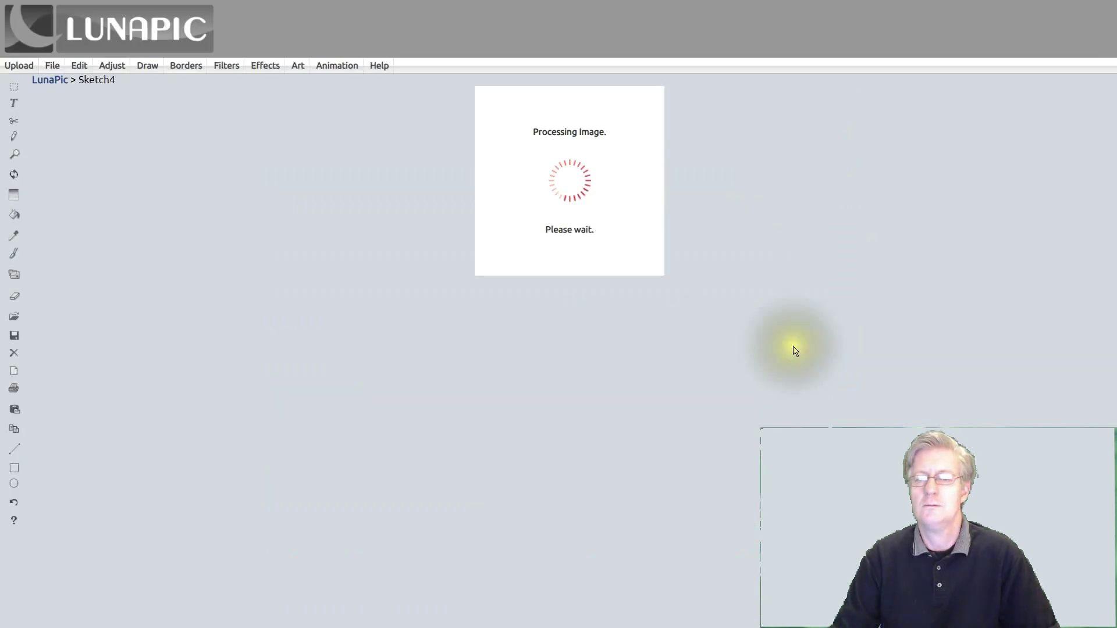
{"action": "scroll", "coordinate": [940, 302], "scroll_direction": "down", "scroll_amount": 10}
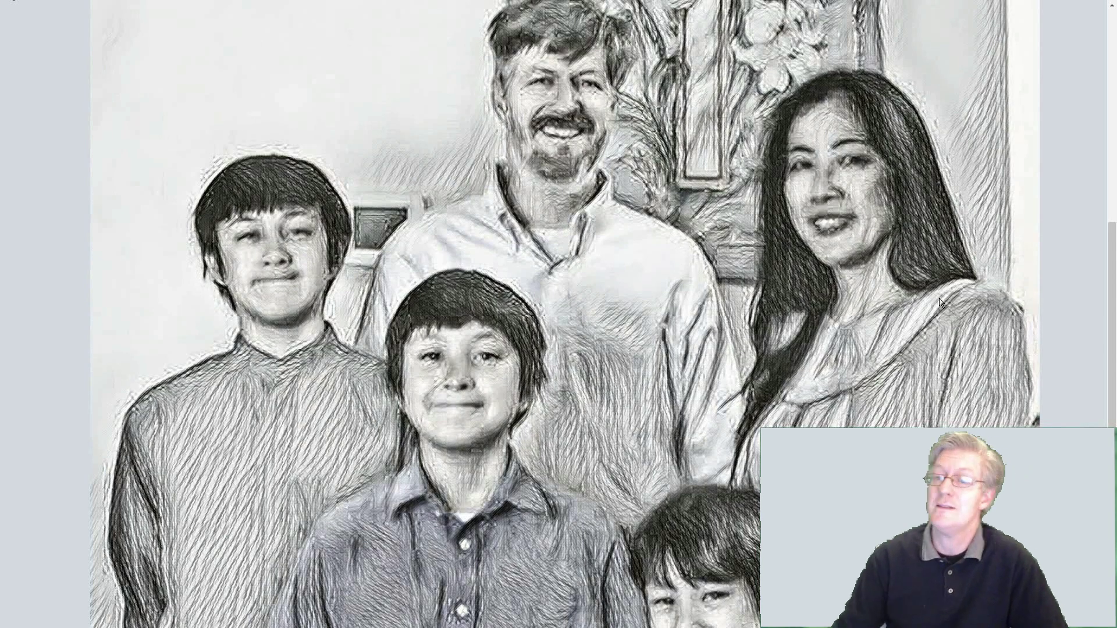
{"action": "scroll", "coordinate": [930, 314], "scroll_direction": "down", "scroll_amount": 6}
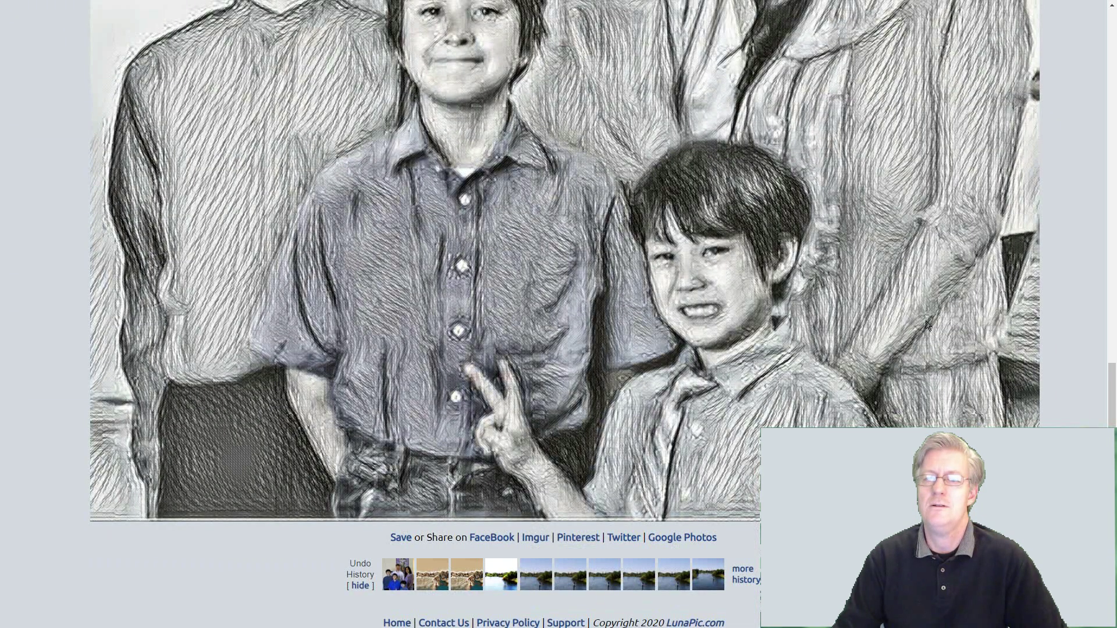
{"action": "scroll", "coordinate": [927, 326], "scroll_direction": "up", "scroll_amount": 15}
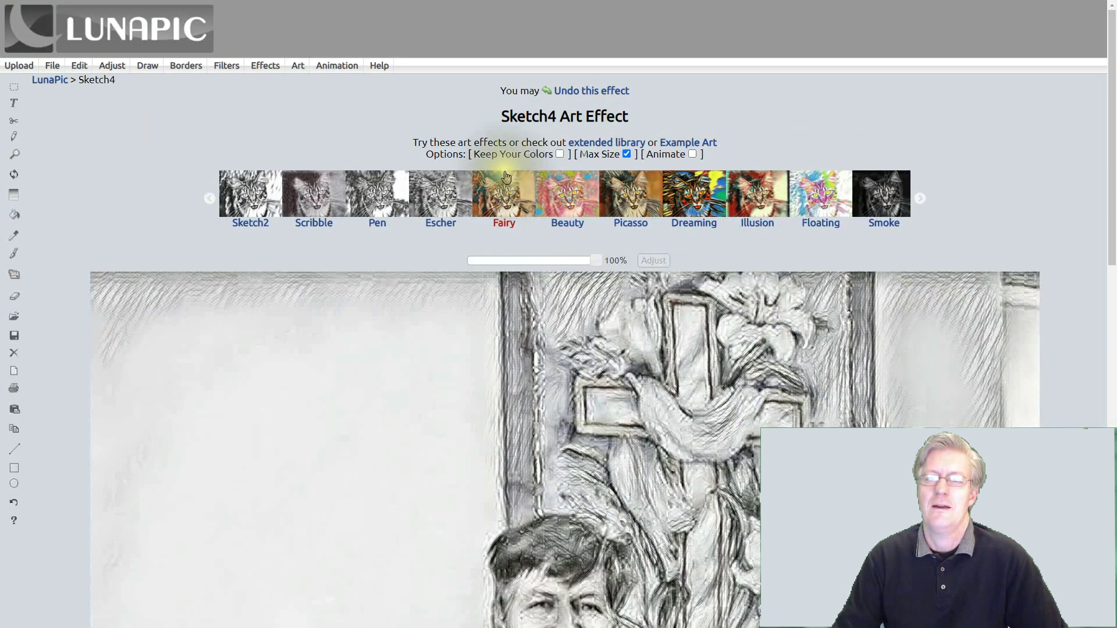
Turn on Keep Your Colors for the Sketch4 effect and inspect the recolored family picture
{"action": "left_click", "coordinate": [559, 154]}
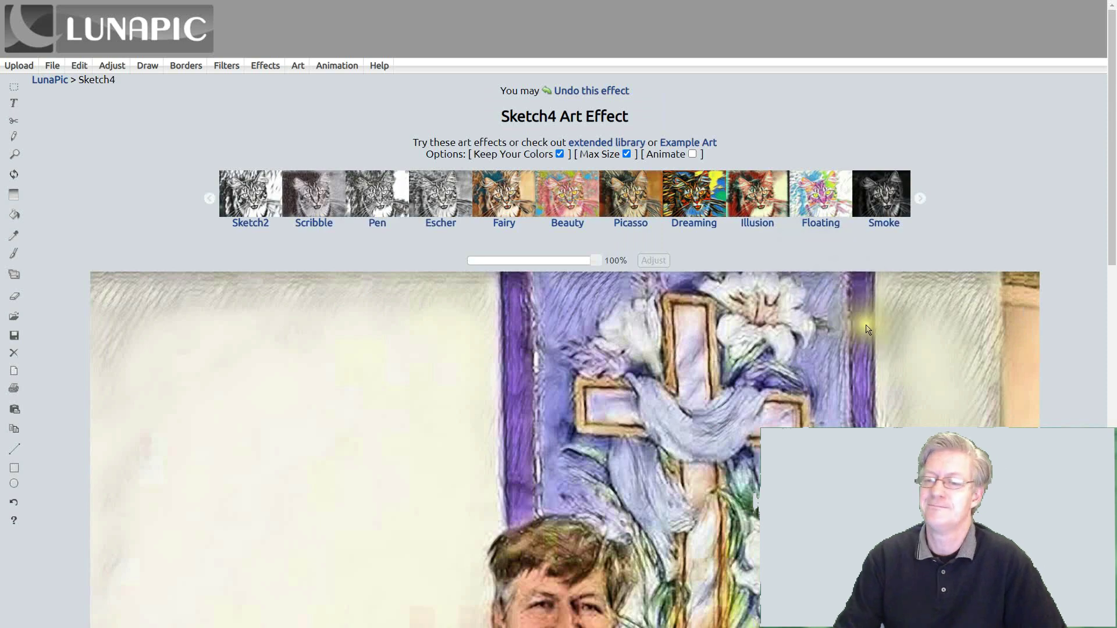
{"action": "scroll", "coordinate": [872, 331], "scroll_direction": "down", "scroll_amount": 3}
{"action": "scroll", "coordinate": [872, 330], "scroll_direction": "down", "scroll_amount": 7}
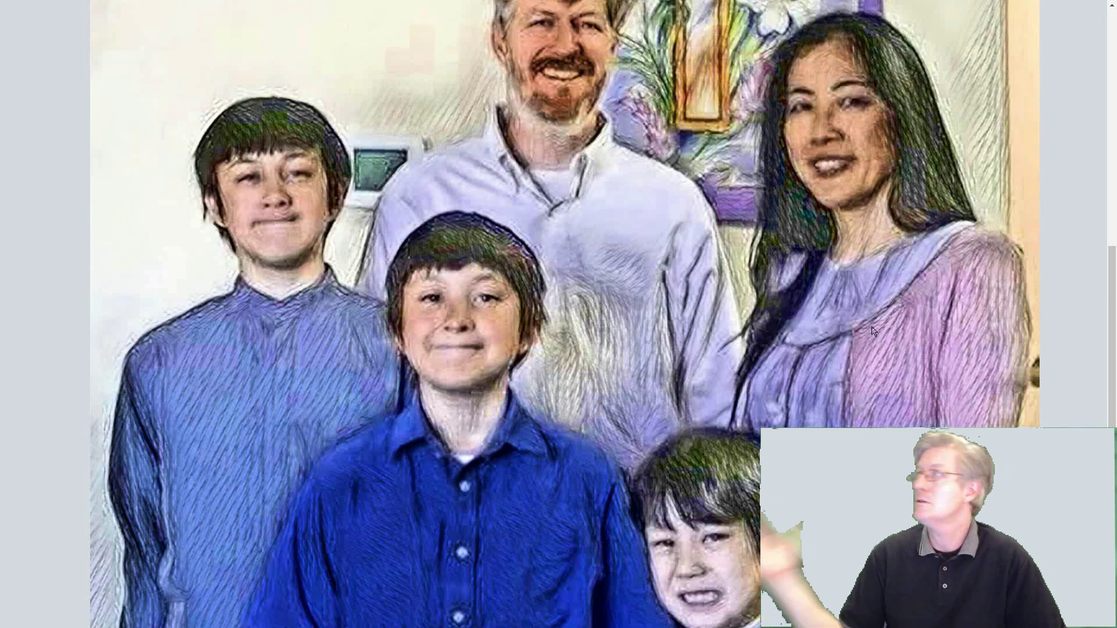
Look over the recolored Sketch4 family picture, bring up the option for saving the image and dismiss it
{"action": "scroll", "coordinate": [832, 385], "scroll_direction": "down", "scroll_amount": 2}
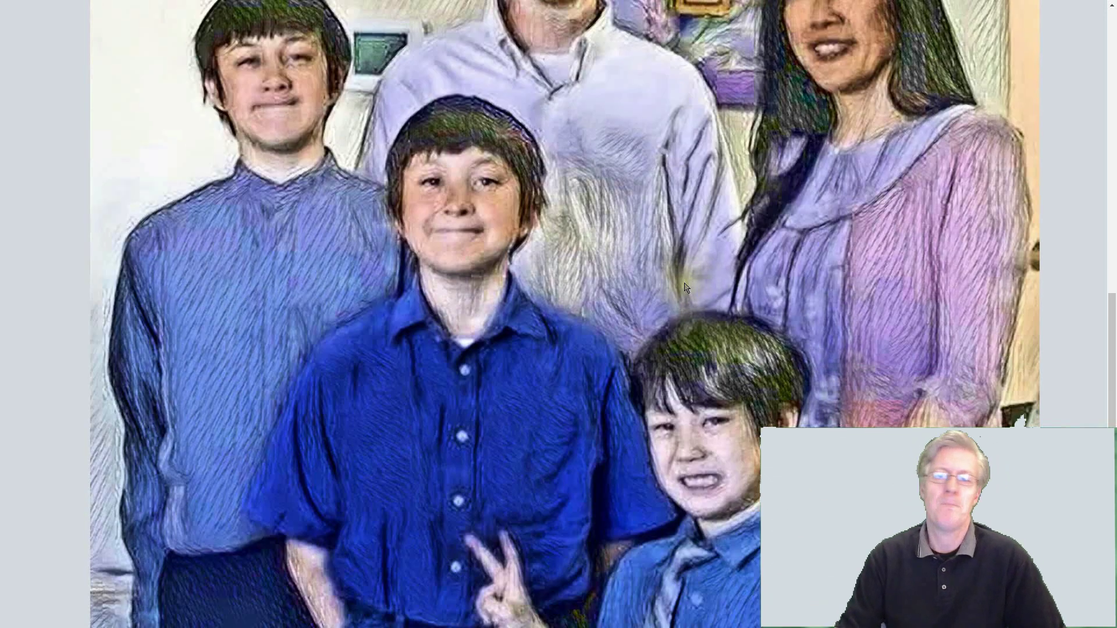
{"action": "scroll", "coordinate": [660, 242], "scroll_direction": "up", "scroll_amount": 9}
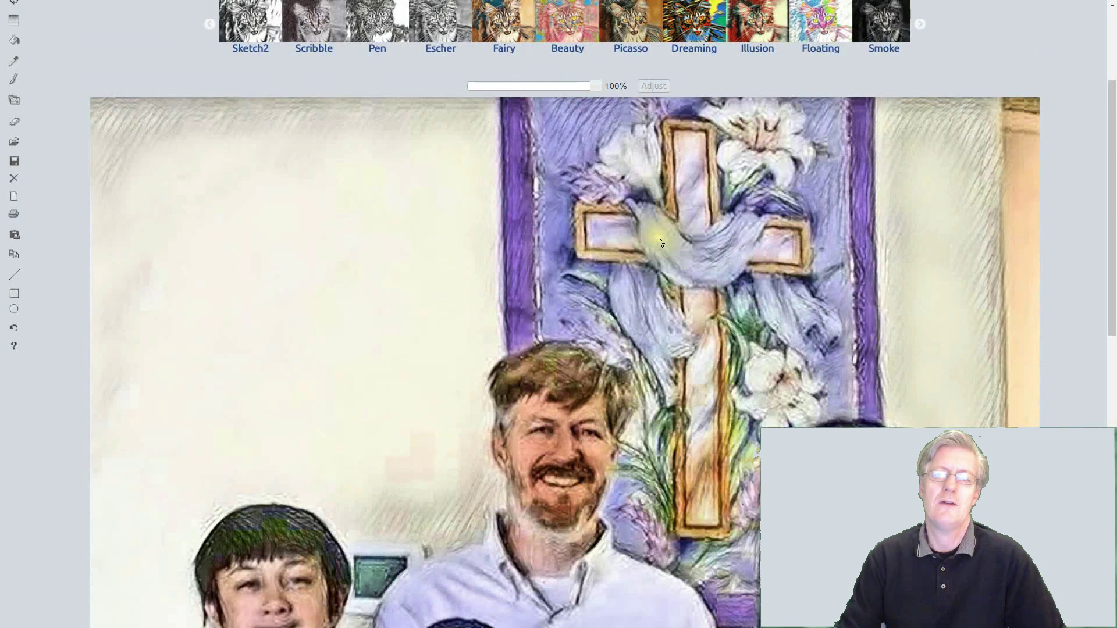
{"action": "right_click", "coordinate": [528, 190]}
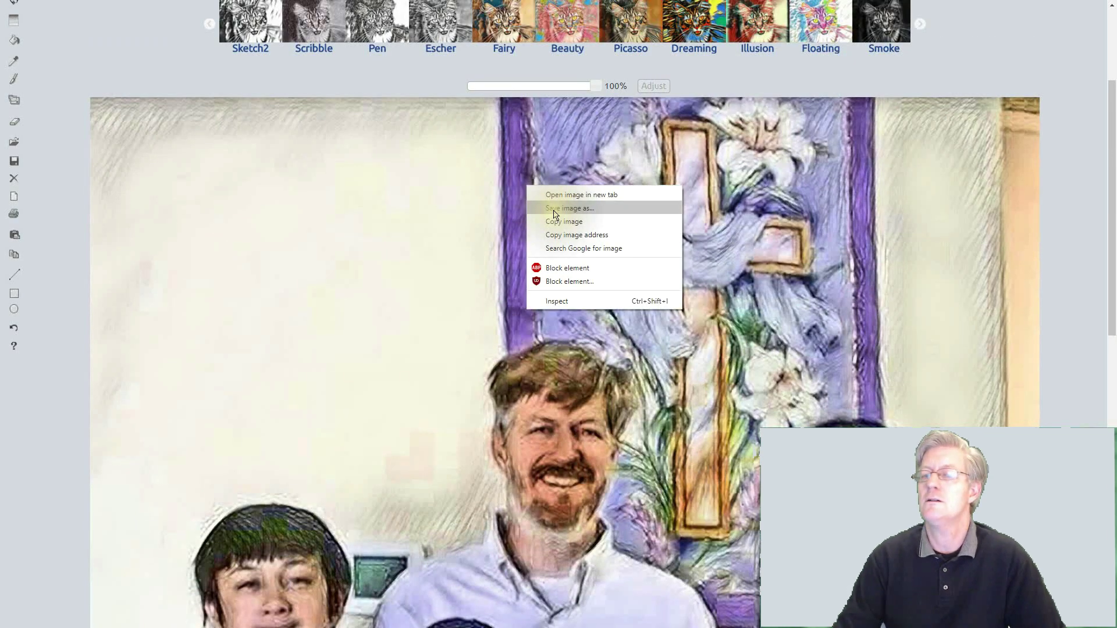
{"action": "left_click", "coordinate": [1088, 125]}
Undo the Sketch4 effect, apply the Fairy art effect to the family photo instead and inspect the whole picture
{"action": "scroll", "coordinate": [1087, 154], "scroll_direction": "up", "scroll_amount": 3}
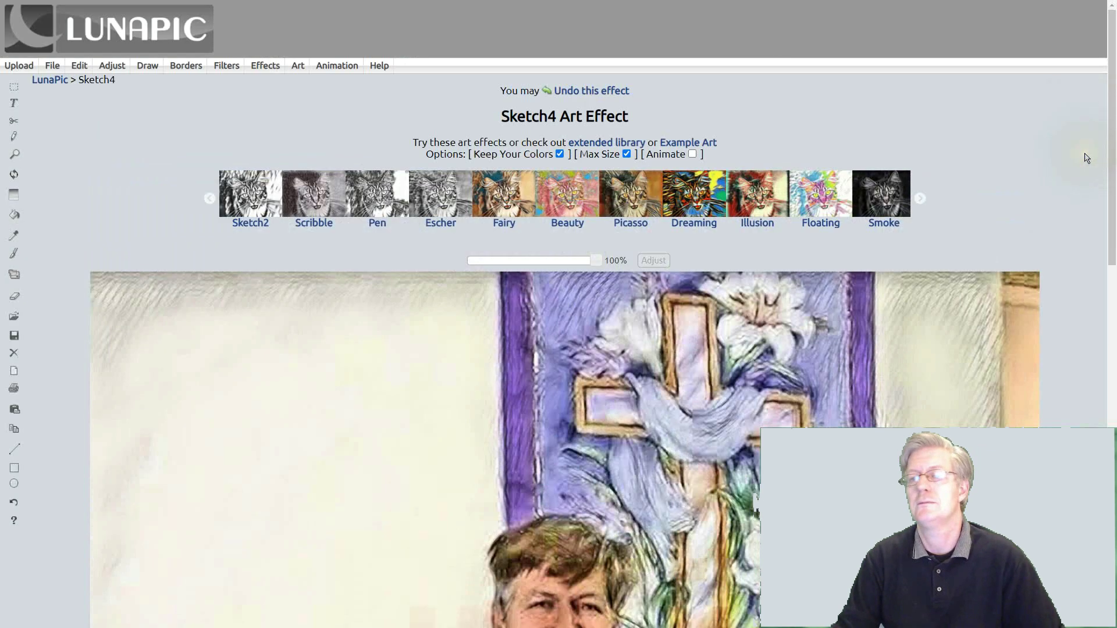
{"action": "left_click", "coordinate": [562, 92]}
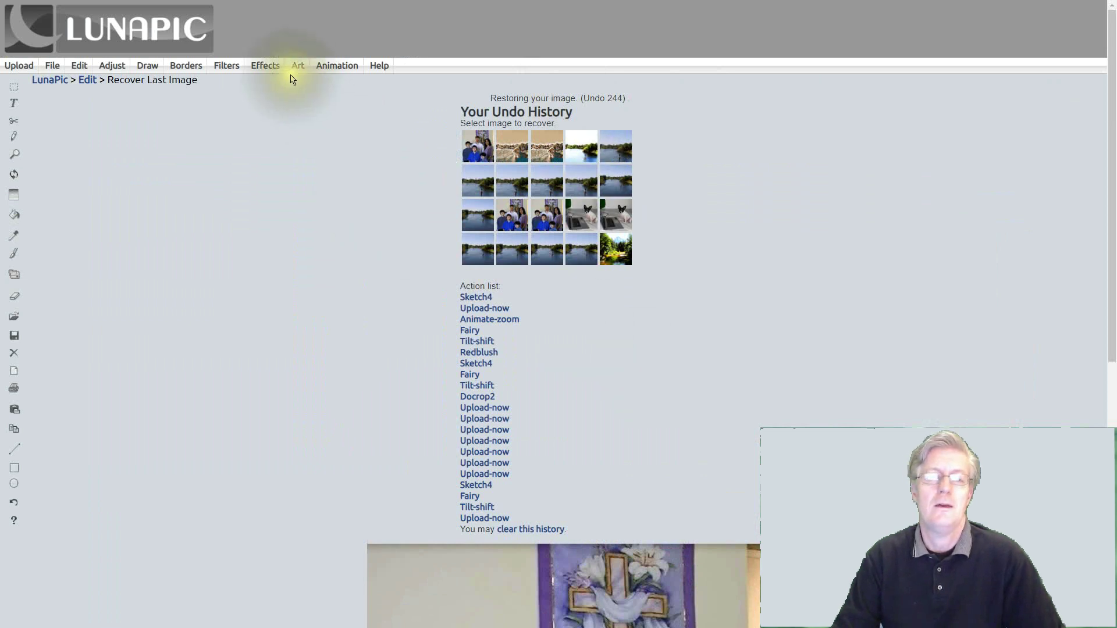
{"action": "mouse_move", "coordinate": [273, 71]}
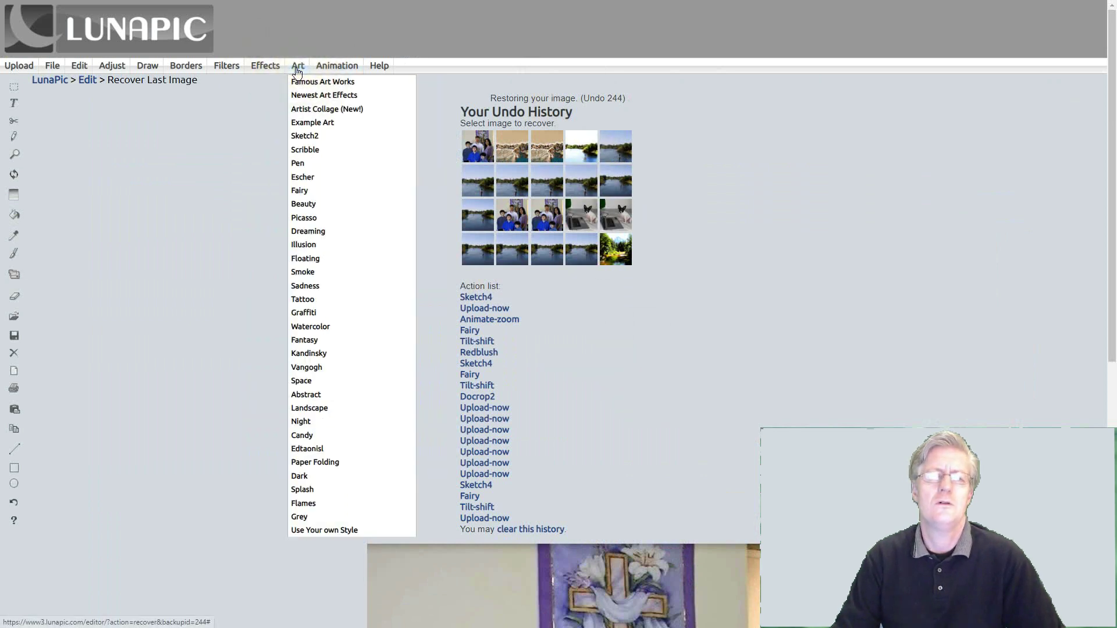
{"action": "left_click", "coordinate": [319, 196]}
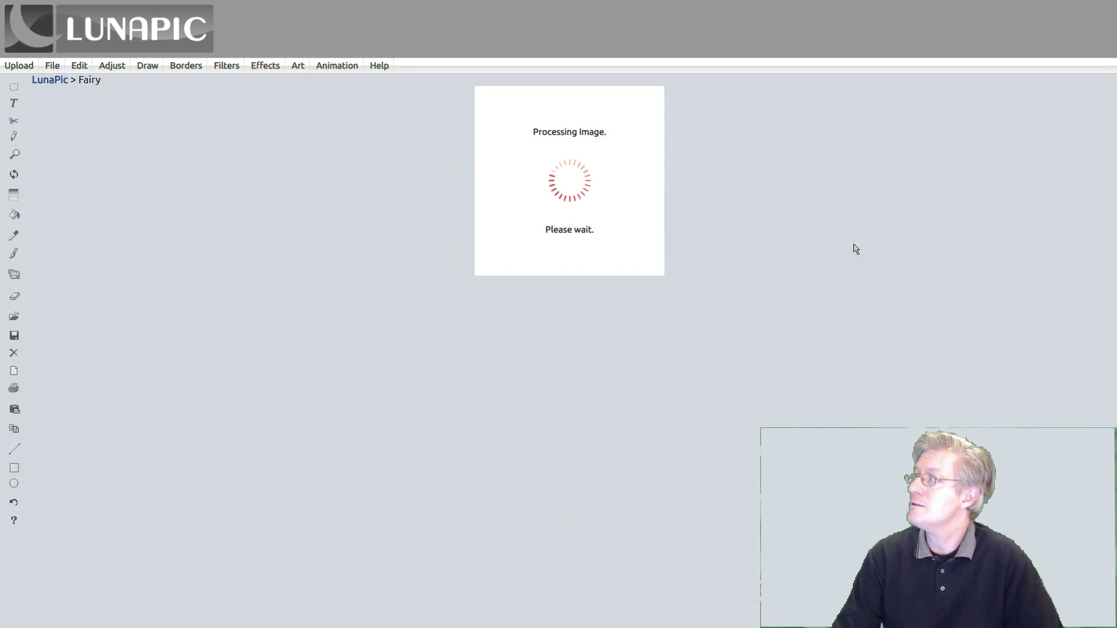
{"action": "scroll", "coordinate": [855, 249], "scroll_direction": "down", "scroll_amount": 6}
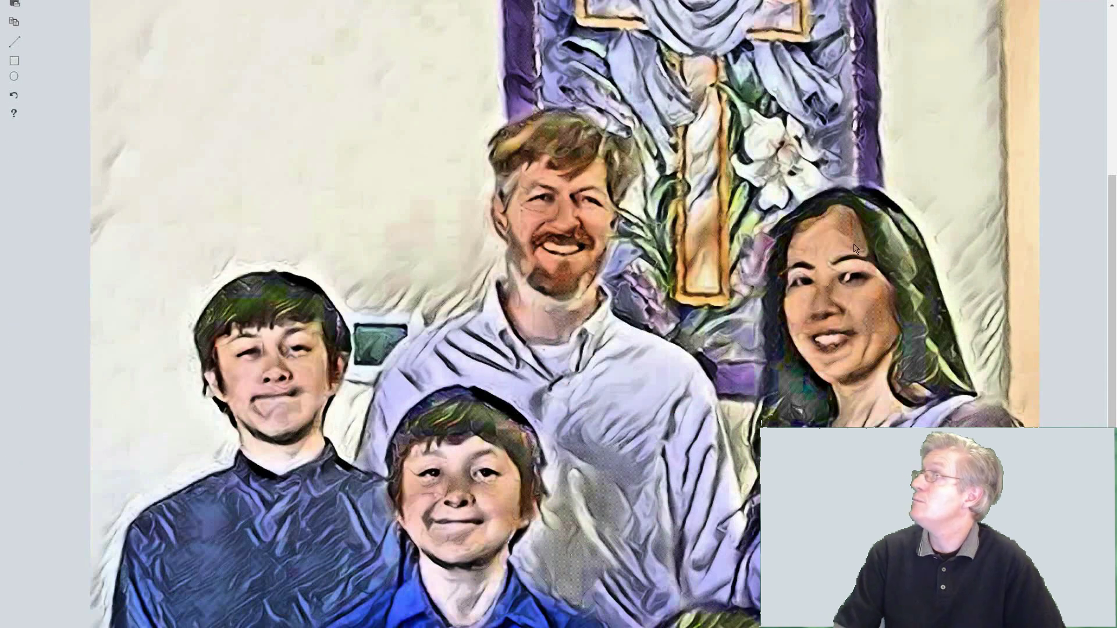
{"action": "scroll", "coordinate": [854, 249], "scroll_direction": "down", "scroll_amount": 6}
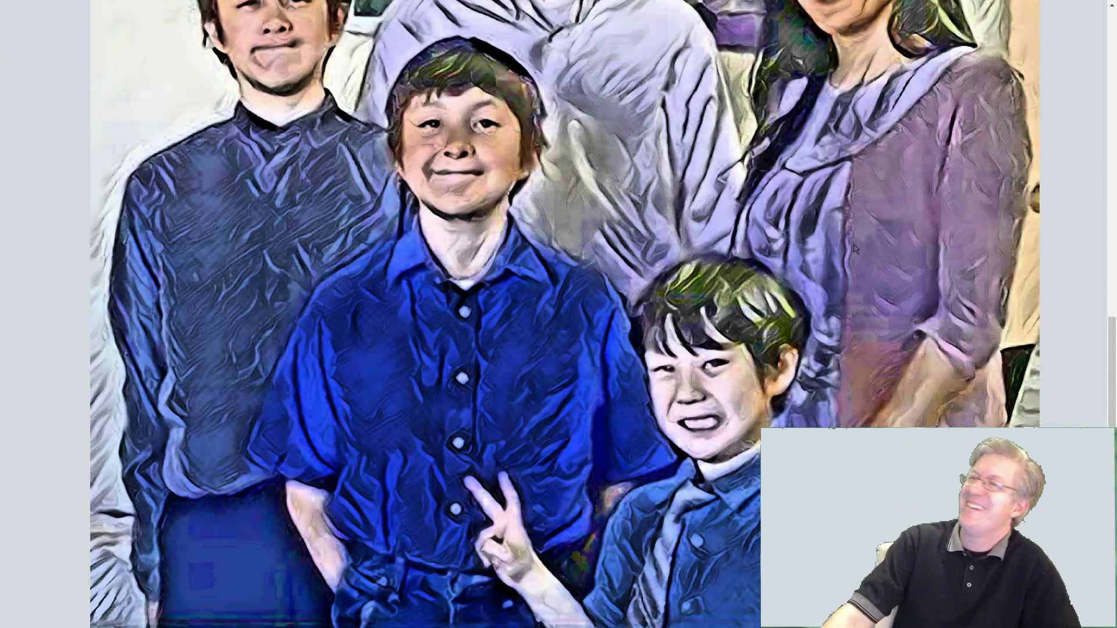
{"action": "scroll", "coordinate": [855, 249], "scroll_direction": "up", "scroll_amount": 7}
{"action": "scroll", "coordinate": [855, 249], "scroll_direction": "up", "scroll_amount": 4}
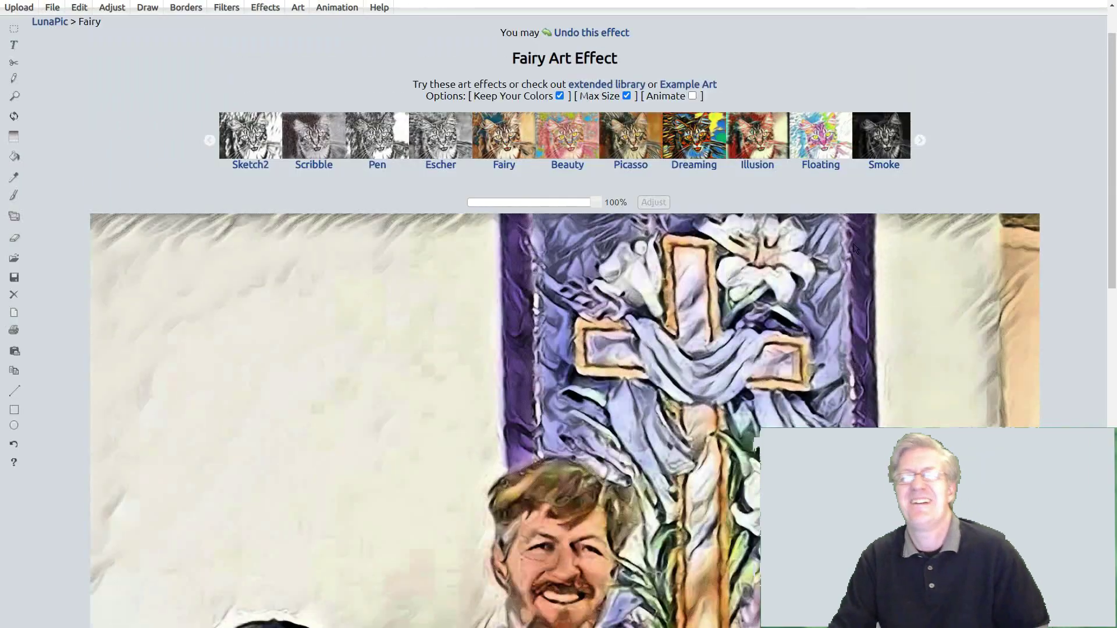
Reprocess the Fairy effect with Keep Your Colors on and Max Size off, and review the whole family picture
{"action": "left_click", "coordinate": [560, 96]}
{"action": "left_click", "coordinate": [560, 96]}
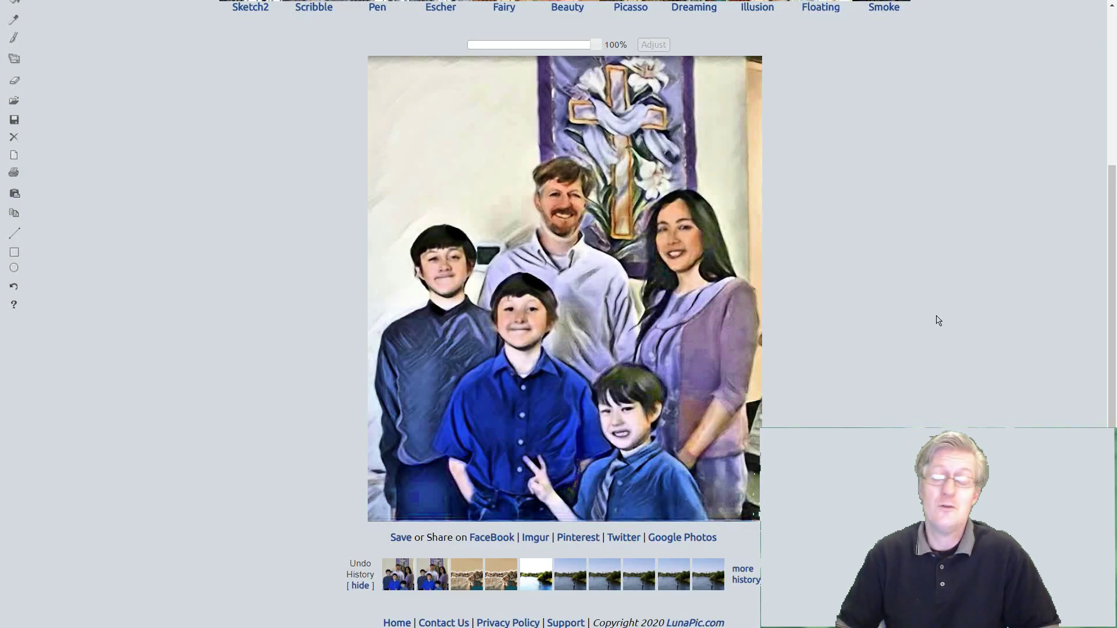
{"action": "scroll", "coordinate": [948, 362], "scroll_direction": "up", "scroll_amount": 4}
{"action": "scroll", "coordinate": [948, 362], "scroll_direction": "down", "scroll_amount": 4}
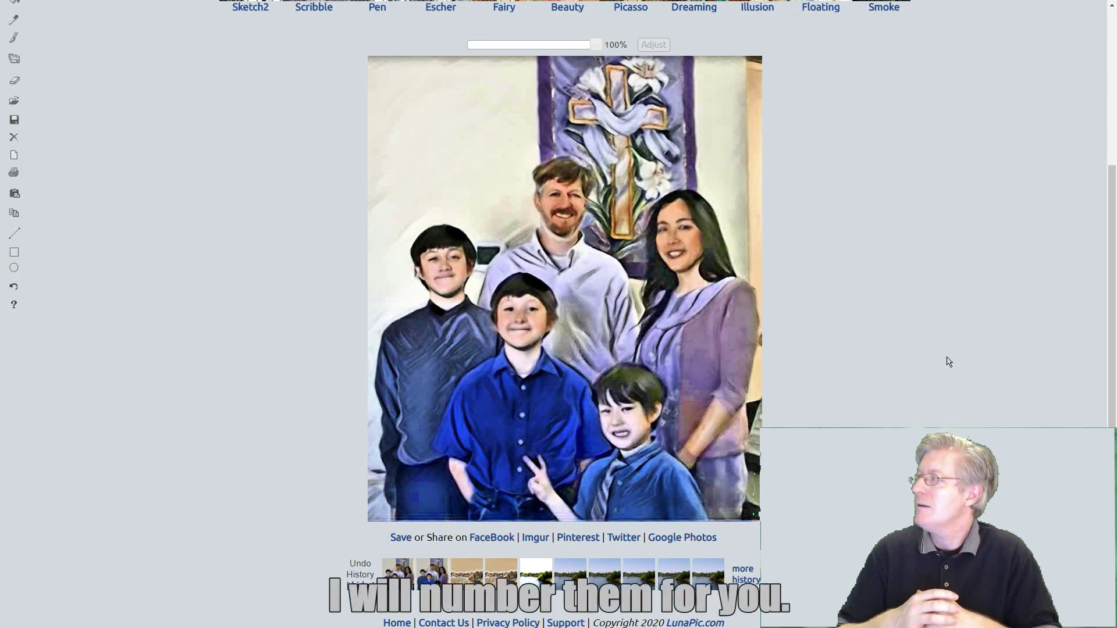
{"action": "scroll", "coordinate": [872, 419], "scroll_direction": "up", "scroll_amount": 4}
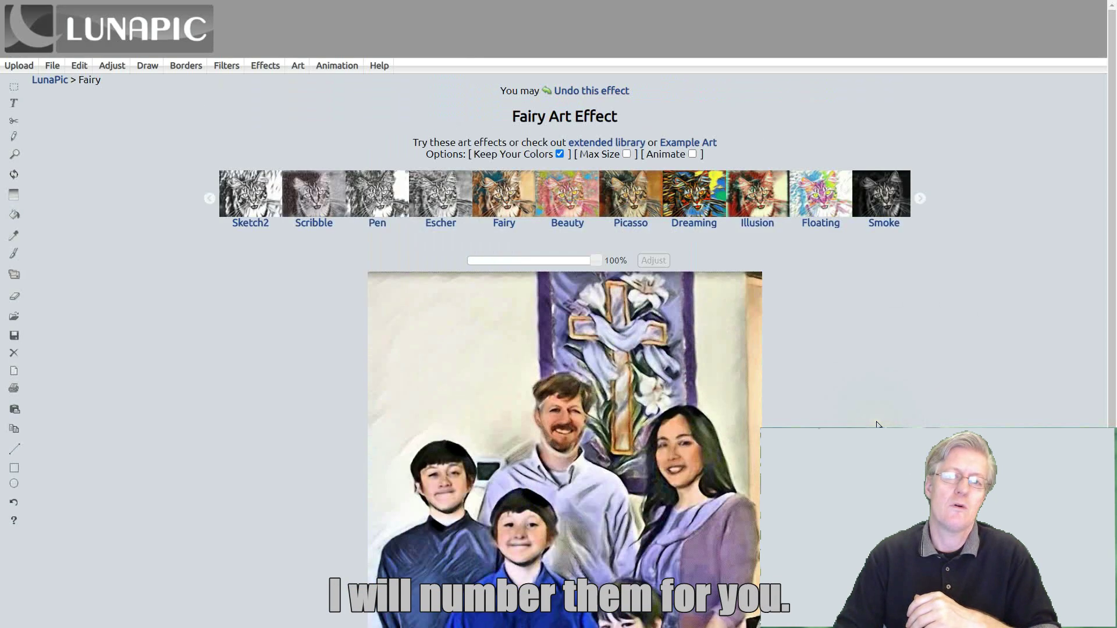
{"action": "scroll", "coordinate": [154, 386], "scroll_direction": "down", "scroll_amount": 2}
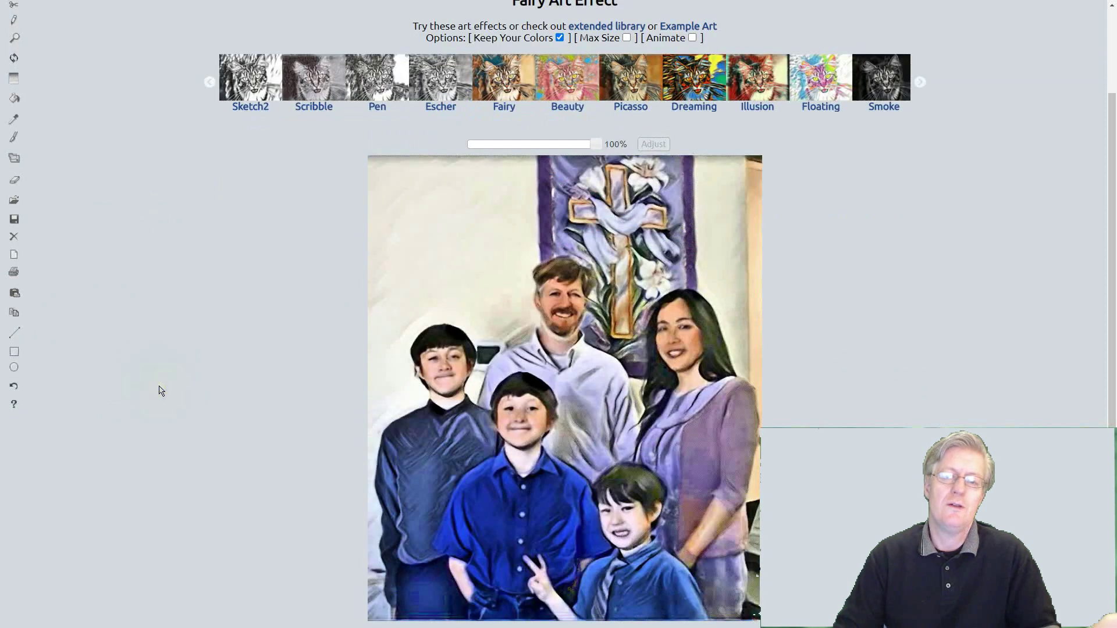